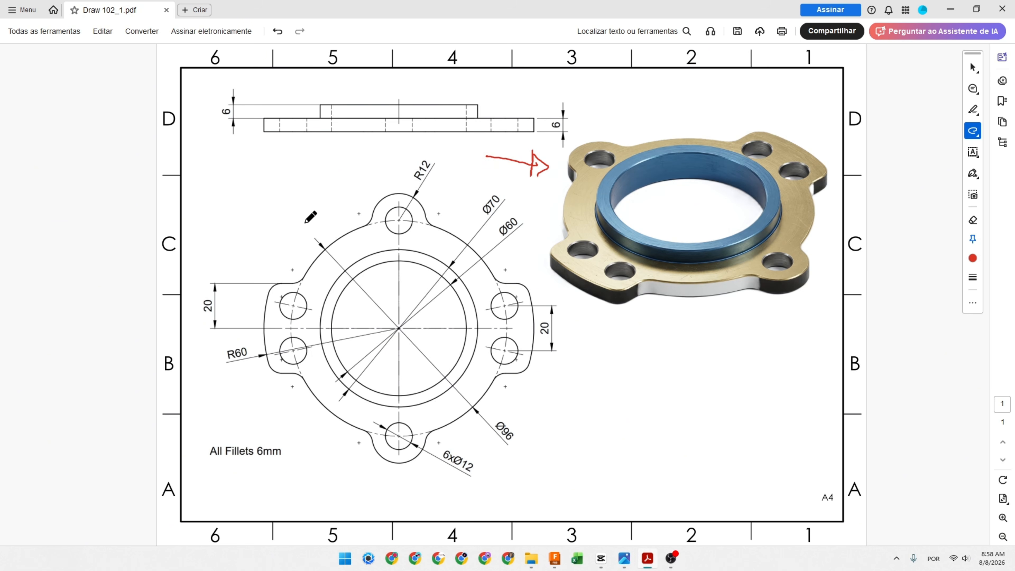
Mark up the PDF drawing with an arrow to the flange outline, the center point, and the Ø70, Ø60 and Ø96 circles.
mouse_move(276, 199)
left_mouse_down()
mouse_move(302, 253)
mouse_move(294, 240)
left_mouse_up()
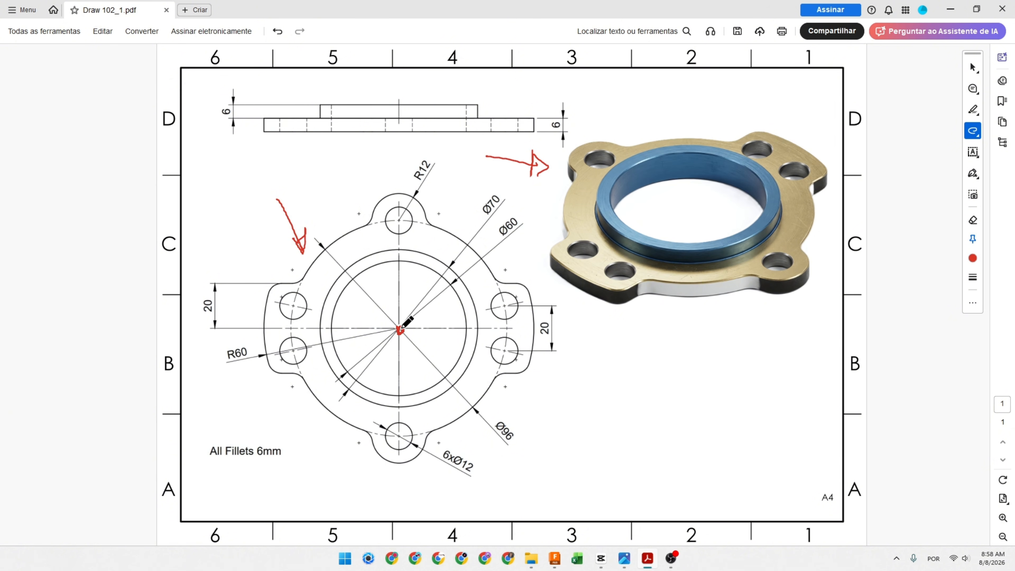
left_click_drag(401, 327, 400, 327)
left_click_drag(435, 258, 450, 288)
left_click_drag(518, 212, 511, 241)
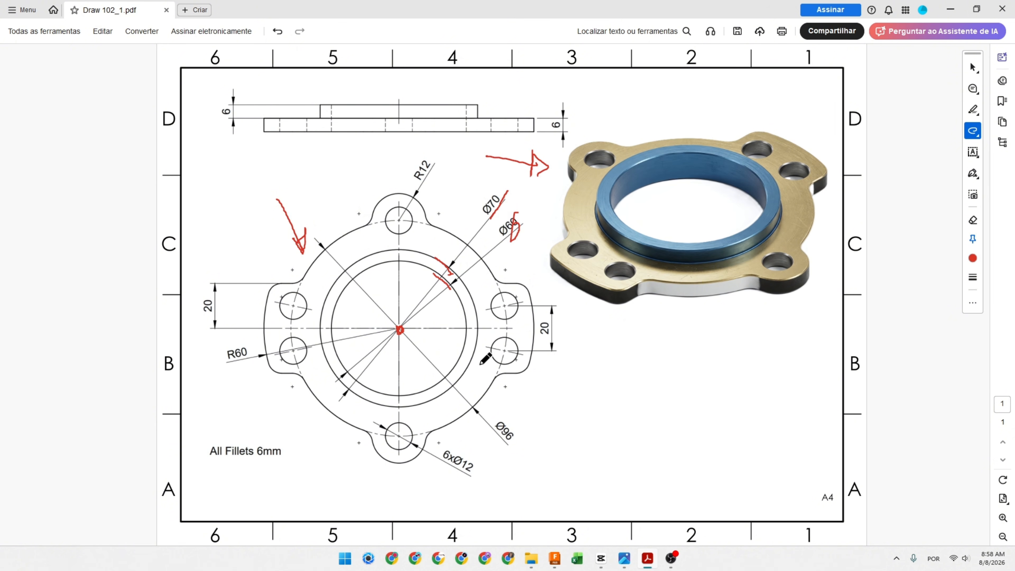
mouse_move(485, 393)
left_mouse_down()
mouse_move(455, 418)
mouse_move(492, 435)
mouse_move(490, 416)
left_mouse_up()
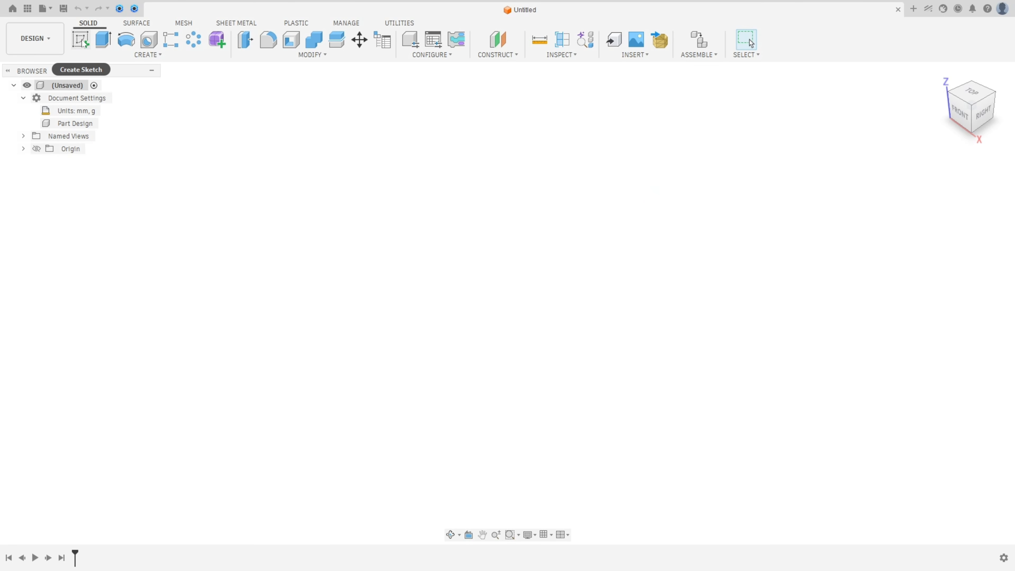
Switch to Fusion, create a sketch on the horizontal XY plane and draw a 60 mm diameter circle centered on the origin.
left_click(82, 40)
left_click(567, 307)
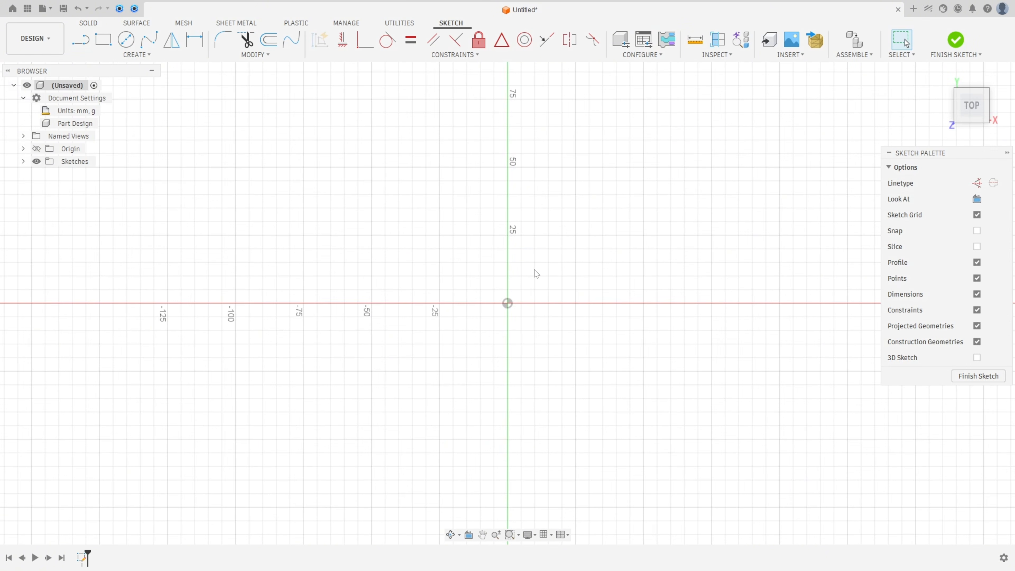
key("c")
left_click(507, 304)
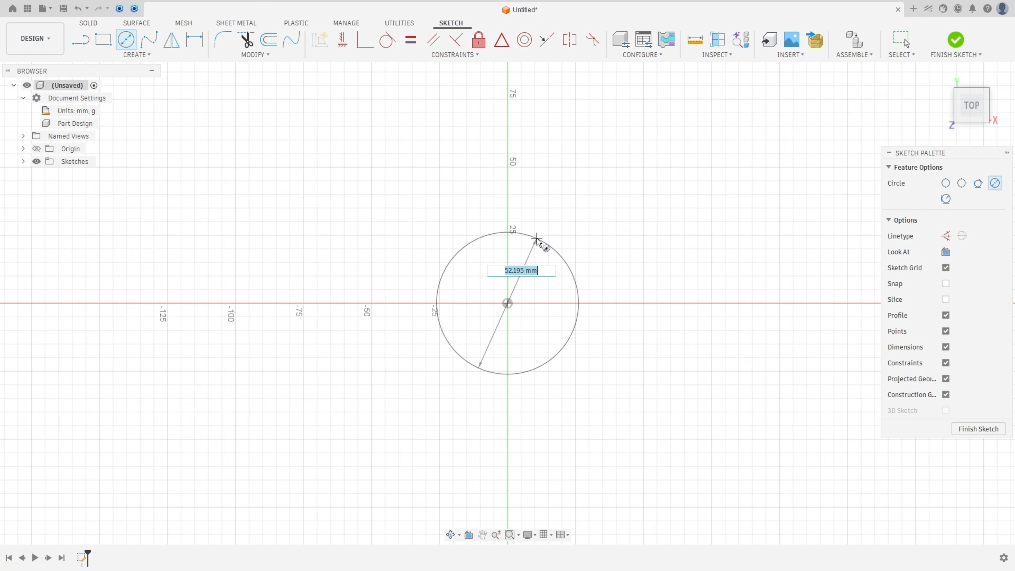
type("60")
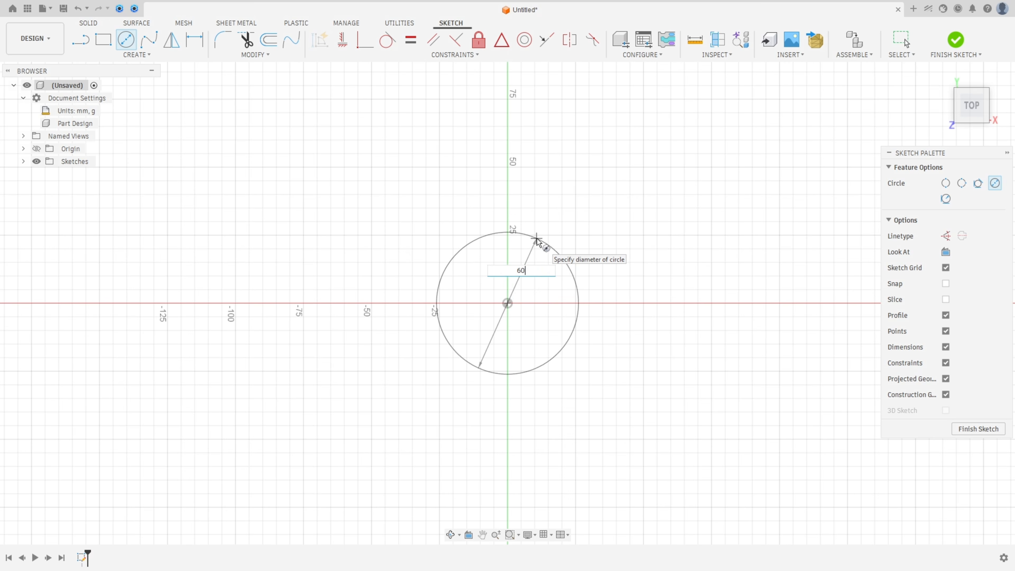
key("Return")
Add two concentric circles with diameters of 70 mm and 96 mm, both centered on the origin.
left_click(507, 304)
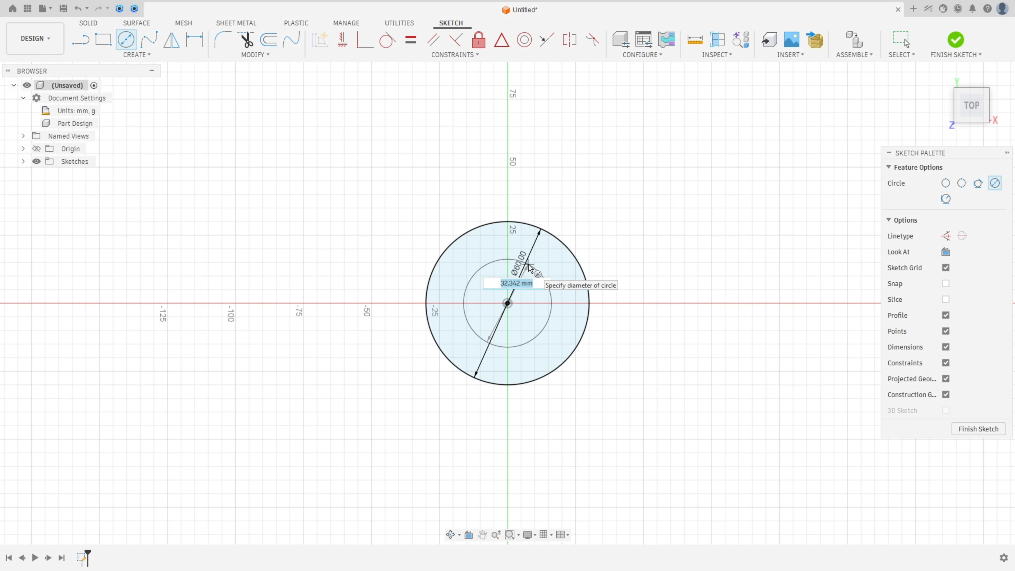
type("70")
key("Return")
key("Escape")
key("c")
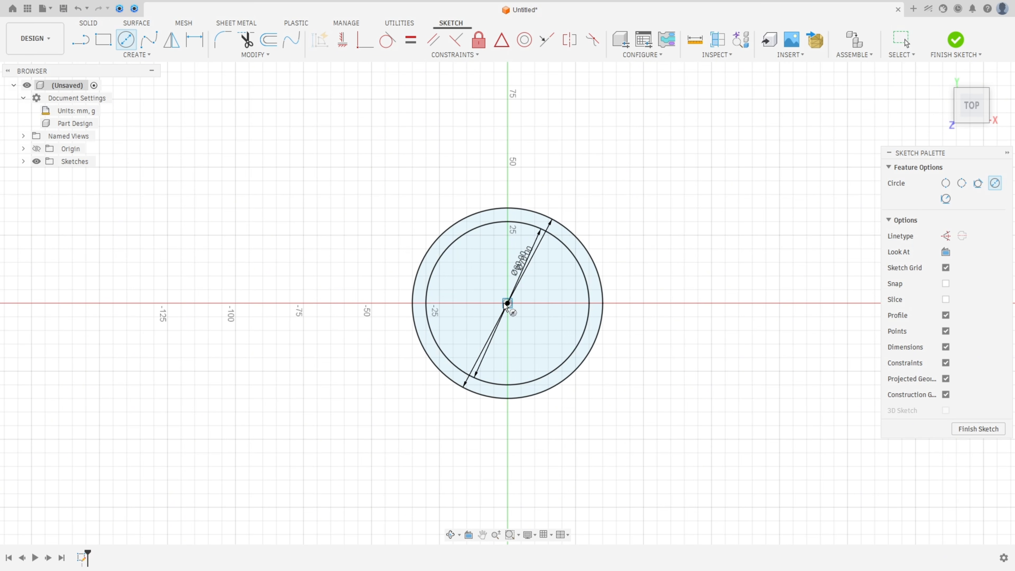
left_click(507, 303)
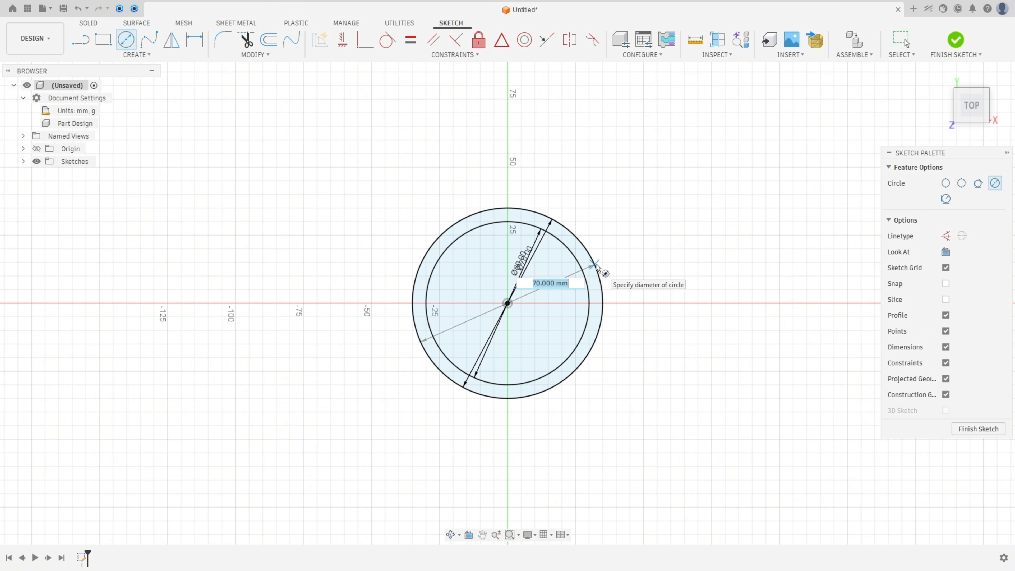
type("96")
key("Return")
key("Escape")
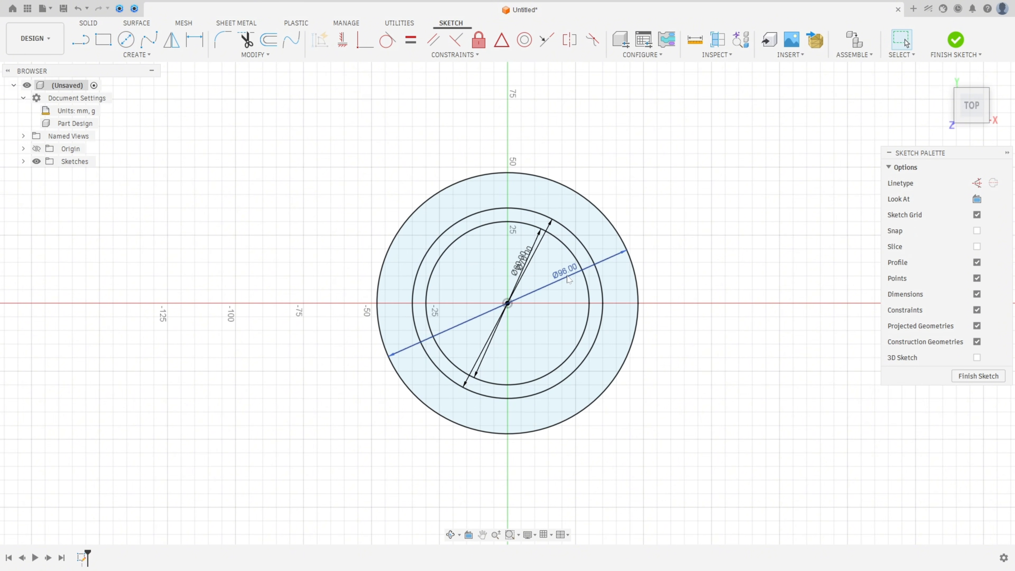
Move the three diameter dimensions outside the 96 mm circle.
left_click_drag(567, 276, 650, 427)
left_click_drag(520, 260, 667, 214)
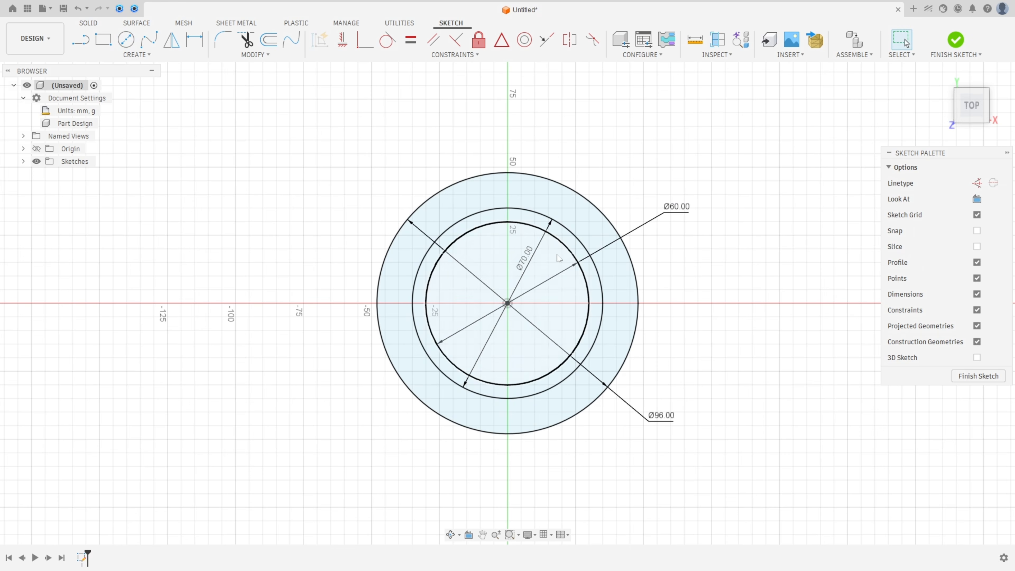
left_click_drag(523, 260, 670, 269)
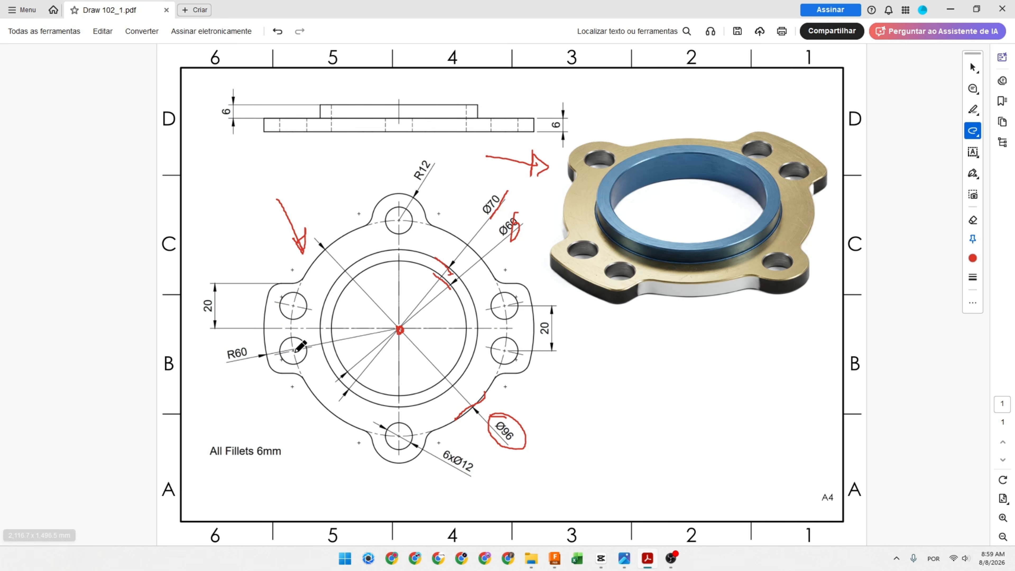
Switch to the PDF drawing and mark the horizontal and vertical lines from the center, the outer arc and the R60 dimension.
left_click_drag(388, 328, 265, 330)
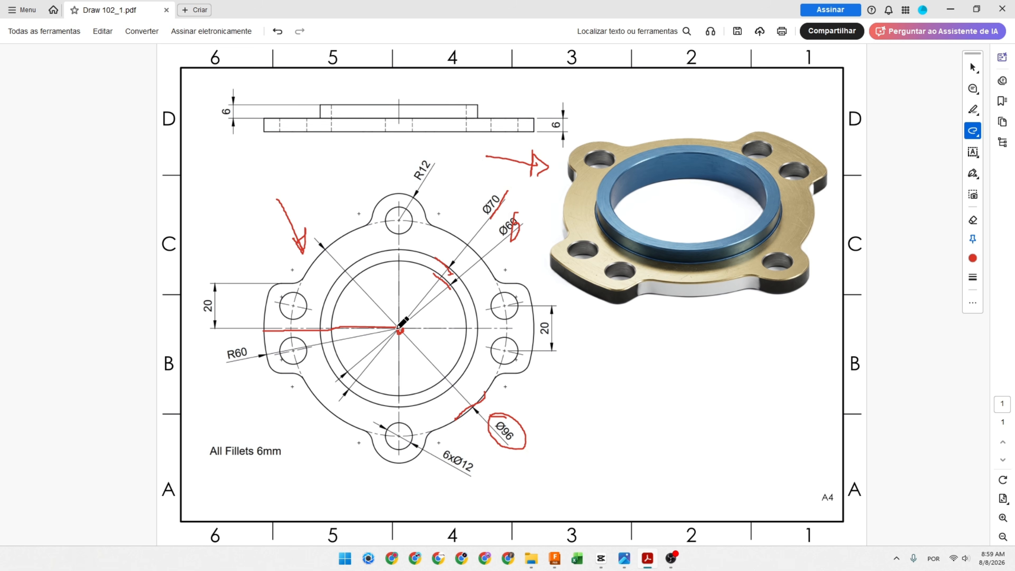
left_click_drag(399, 328, 398, 236)
left_click_drag(433, 227, 458, 240)
mouse_move(399, 328)
left_mouse_down()
mouse_move(265, 331)
mouse_move(252, 369)
mouse_move(240, 340)
mouse_move(232, 344)
left_mouse_up()
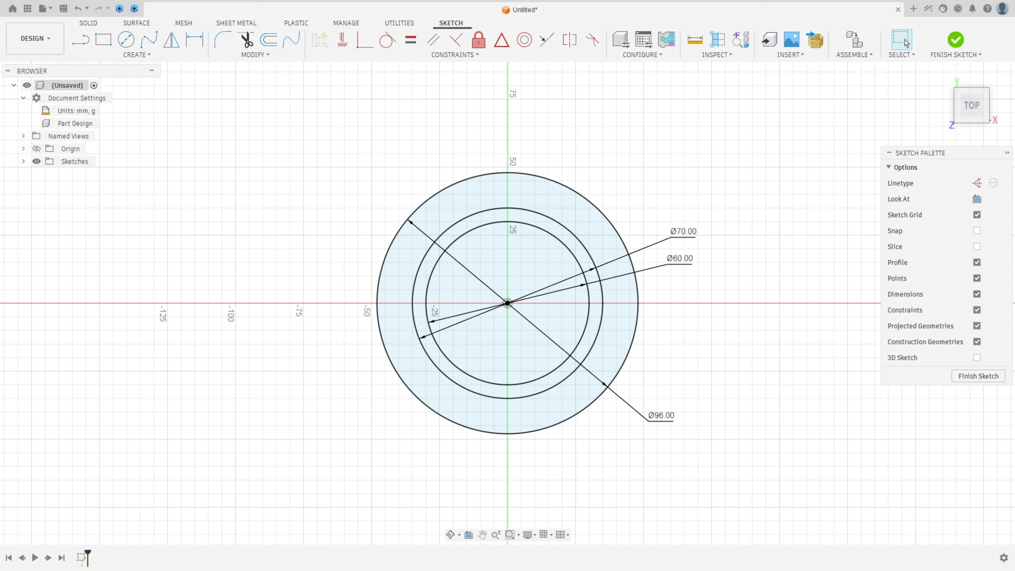
In Fusion, draw construction lines from the origin up to the 96 mm circle and 60 mm to the left, moving the length dimension below.
key("l")
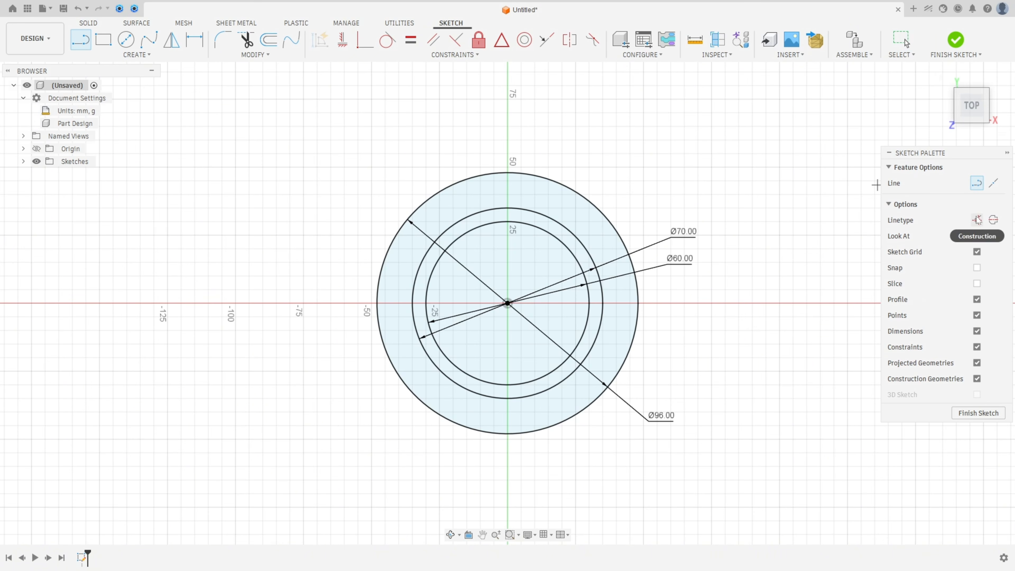
left_click(507, 303)
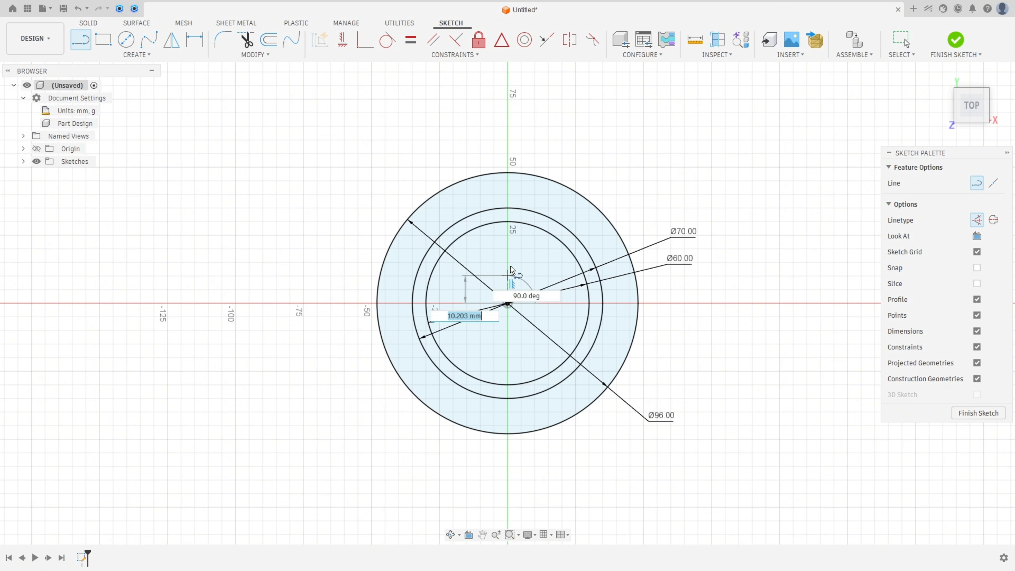
left_click(508, 174)
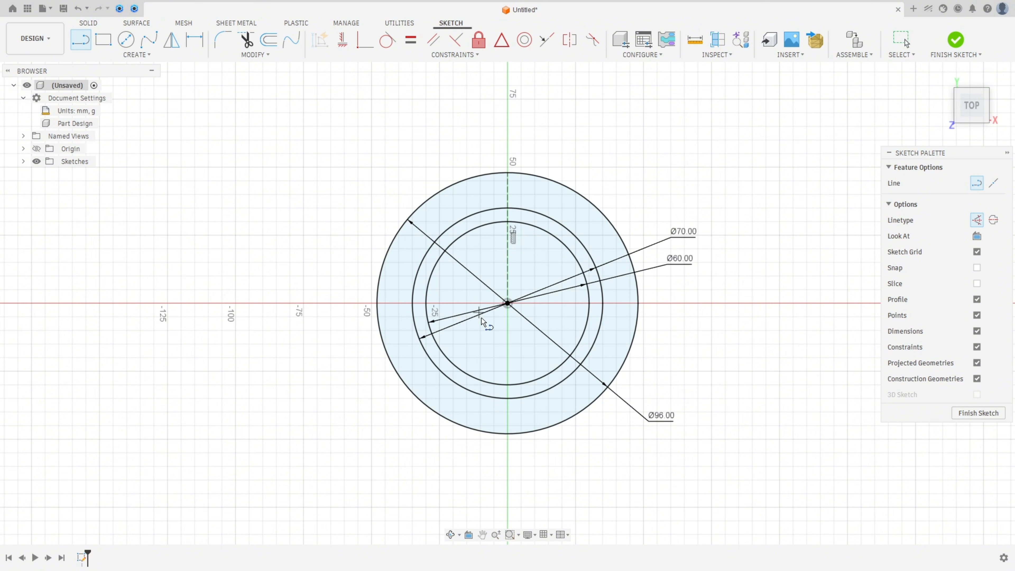
left_click(507, 304)
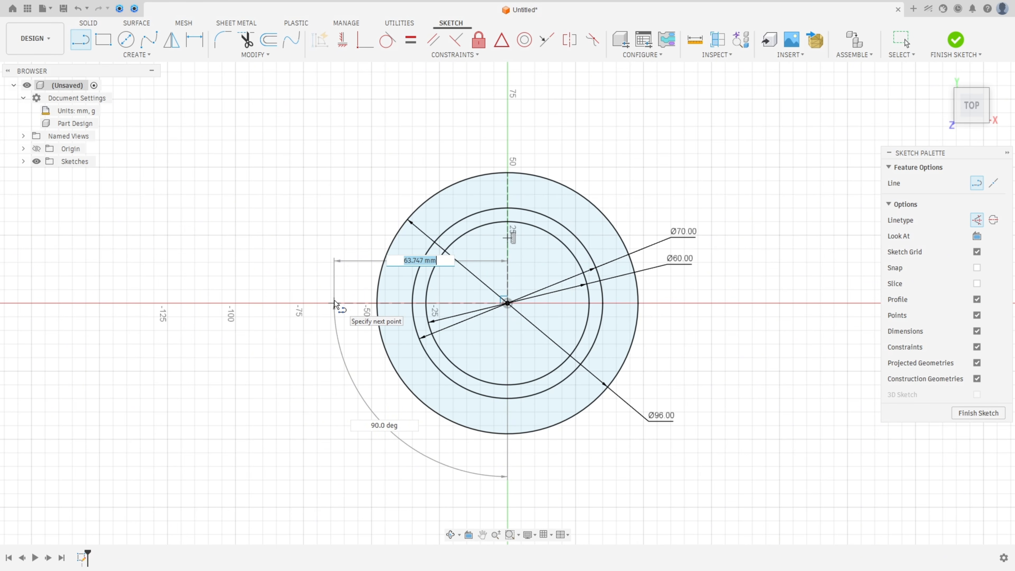
type("60")
key("Return")
key("Escape")
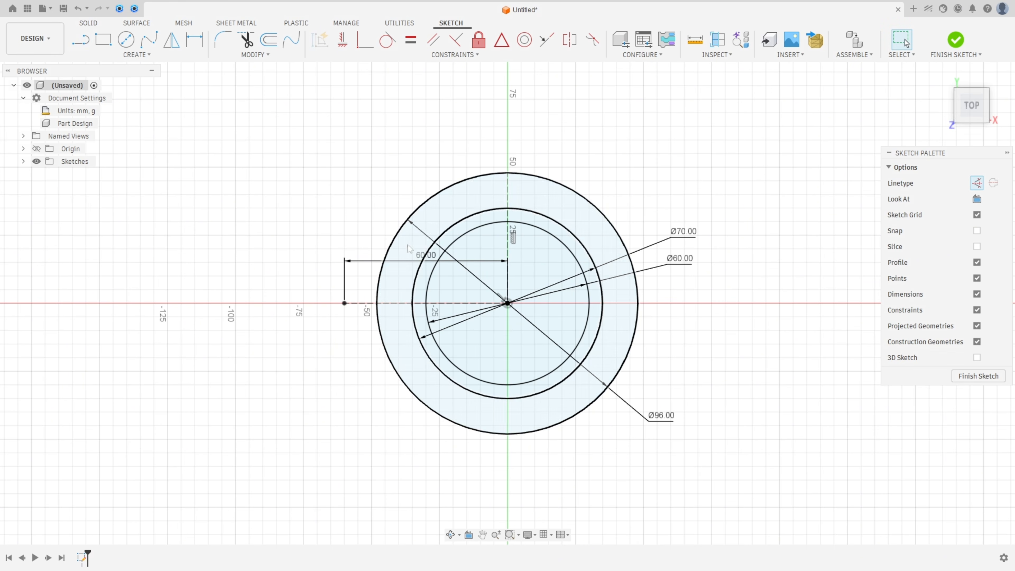
left_click_drag(427, 258, 434, 510)
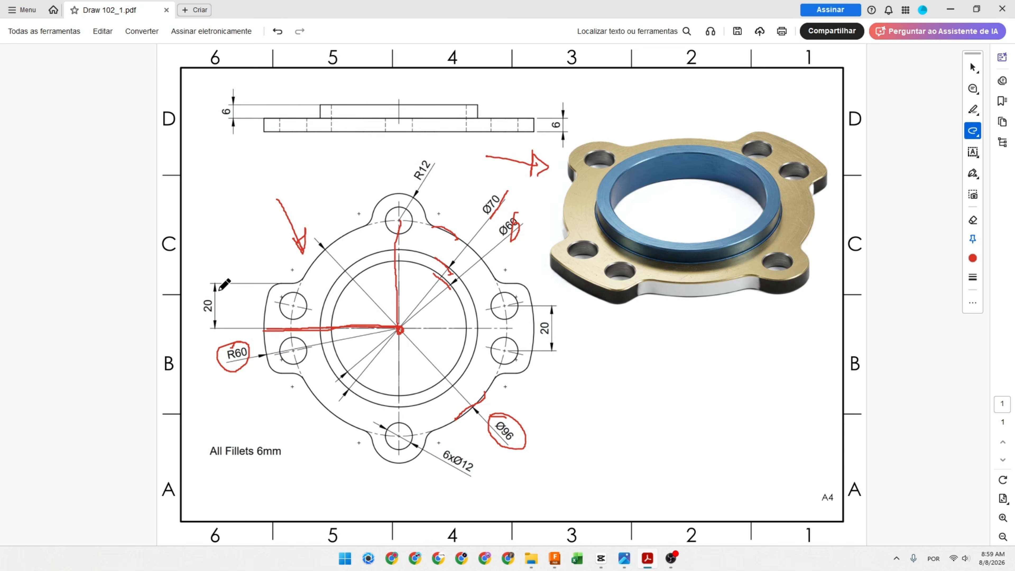
On the PDF drawing, mark the left tab's R60 arc and upper edge together with the R60 and 20 dimensions.
mouse_move(264, 331)
left_mouse_down()
mouse_move(266, 301)
mouse_move(289, 285)
left_mouse_up()
left_click_drag(228, 365, 243, 358)
left_click_drag(284, 283, 290, 283)
mouse_move(195, 292)
left_mouse_down()
mouse_move(208, 320)
mouse_move(217, 288)
mouse_move(196, 291)
left_mouse_up()
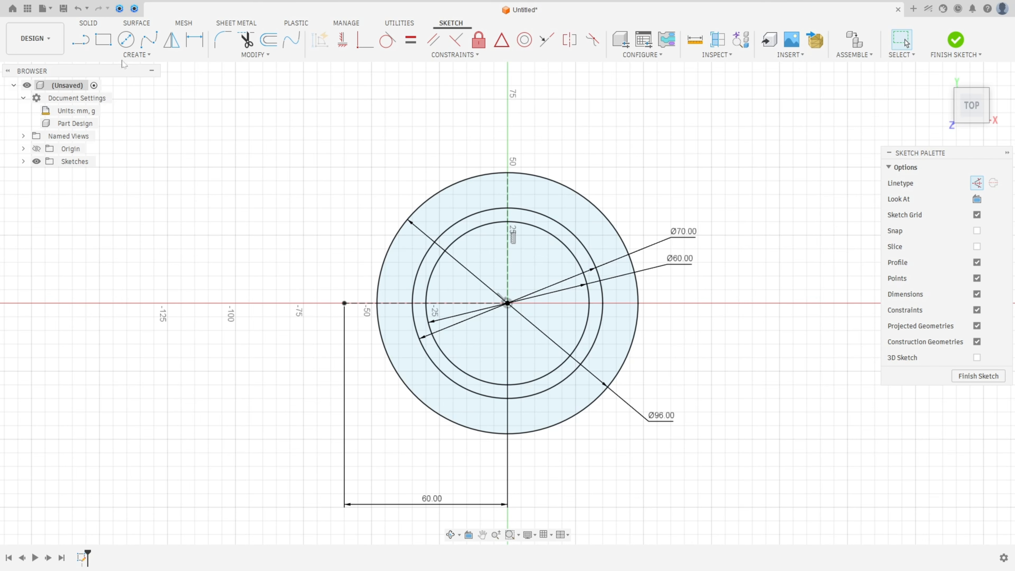
In Fusion, draw an origin-centered arc up from the 60 mm line's end and a horizontal line from it to the 96 mm circle.
left_click(134, 54)
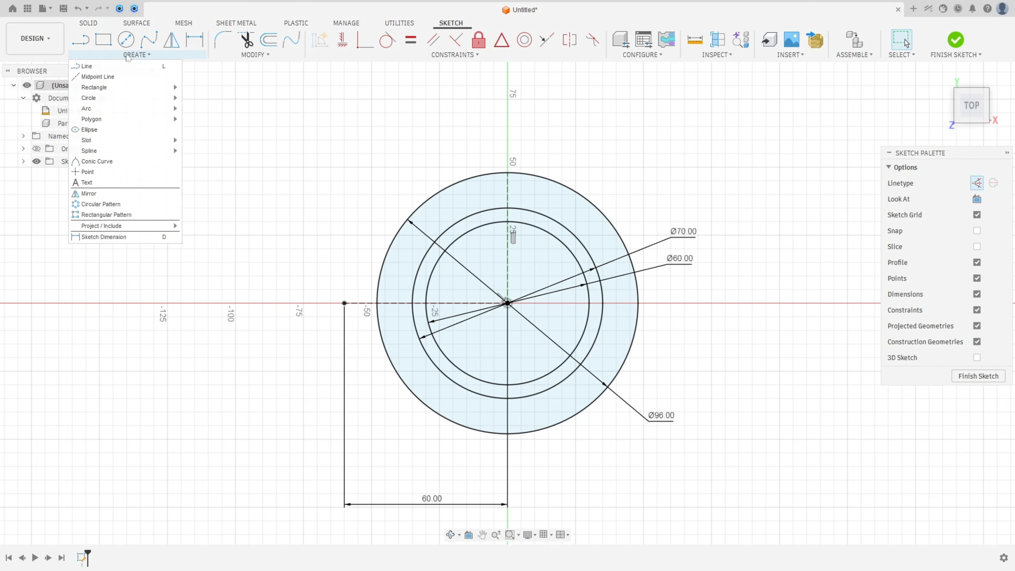
mouse_move(106, 110)
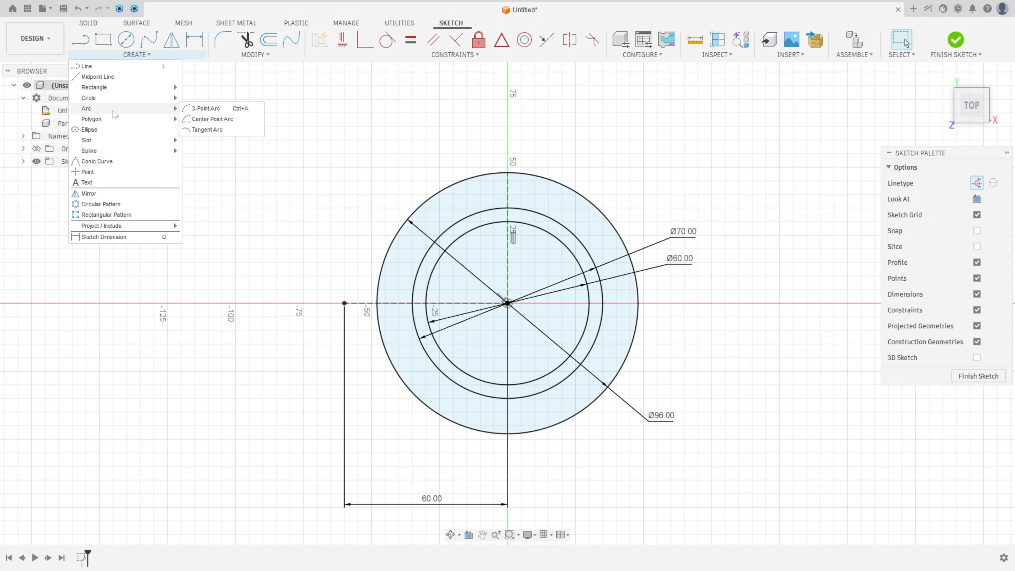
left_click(218, 123)
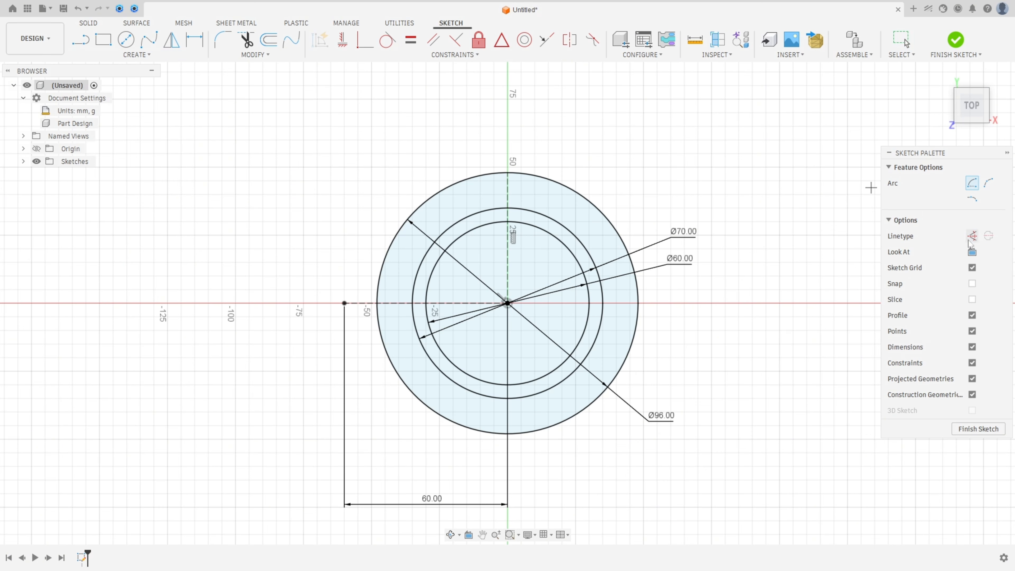
left_click(508, 304)
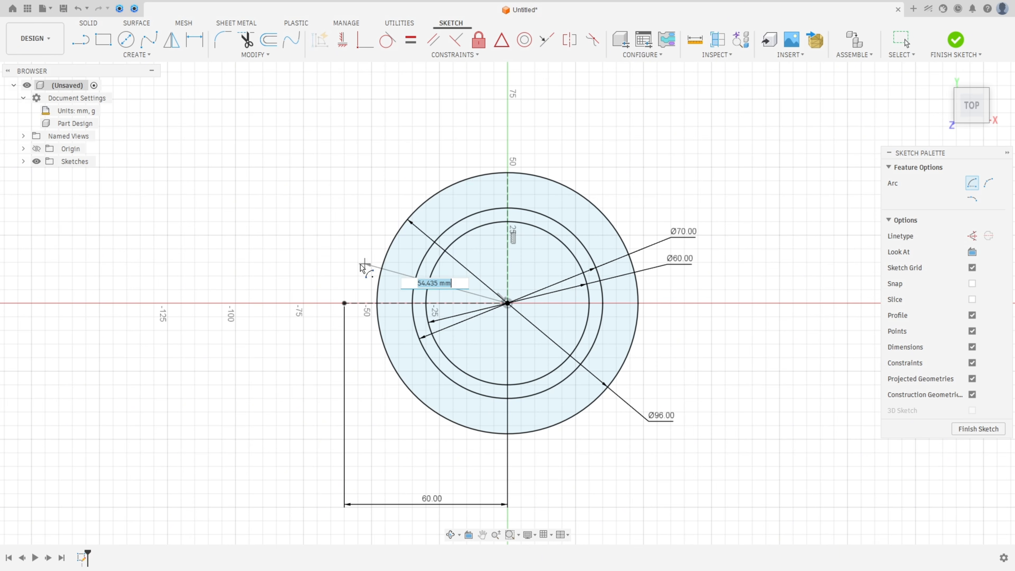
left_click(344, 303)
left_click(353, 248)
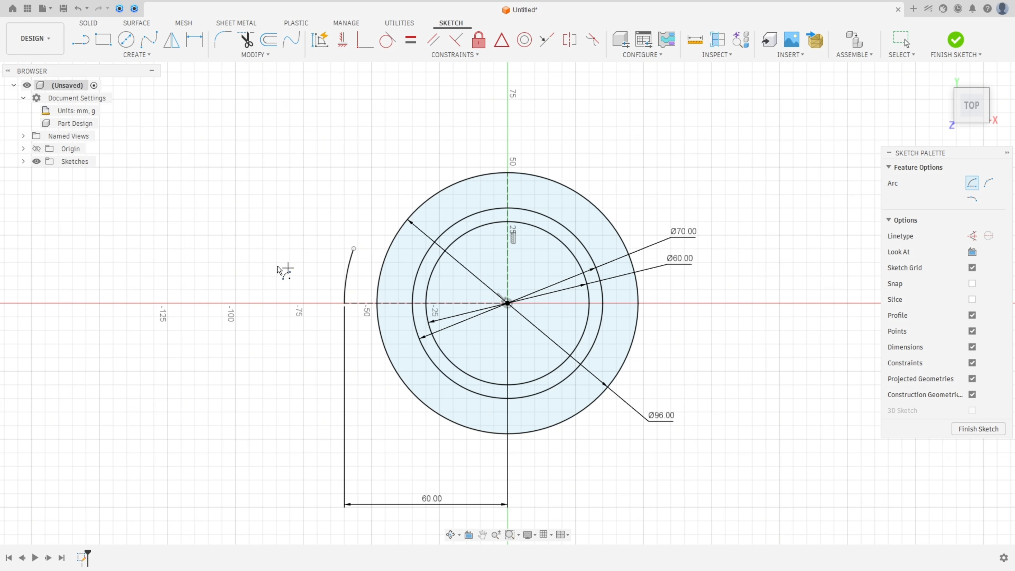
key("l")
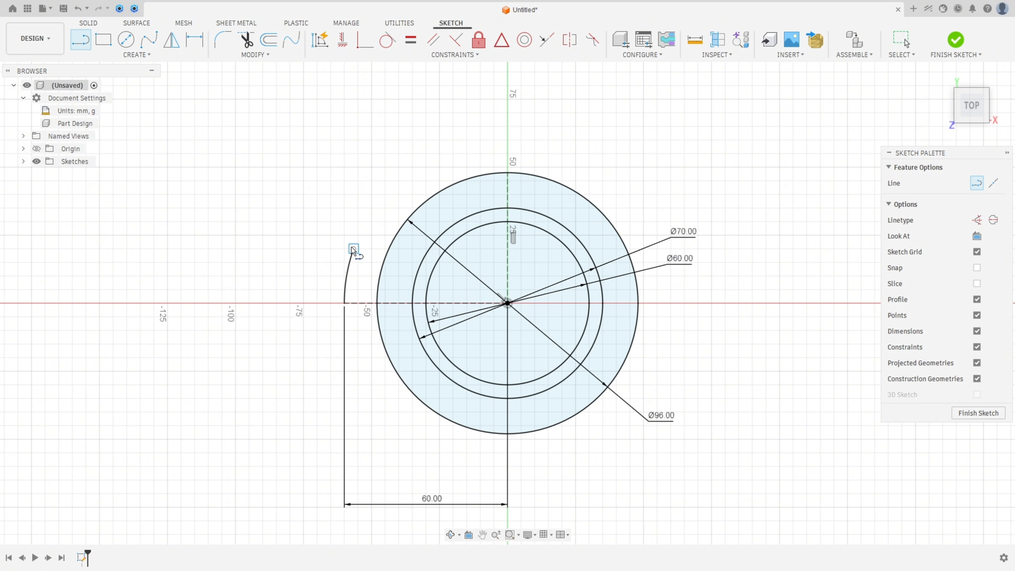
left_click(354, 248)
Dimension the tab's horizontal edge at 20 mm from the horizontal construction line.
left_click(194, 39)
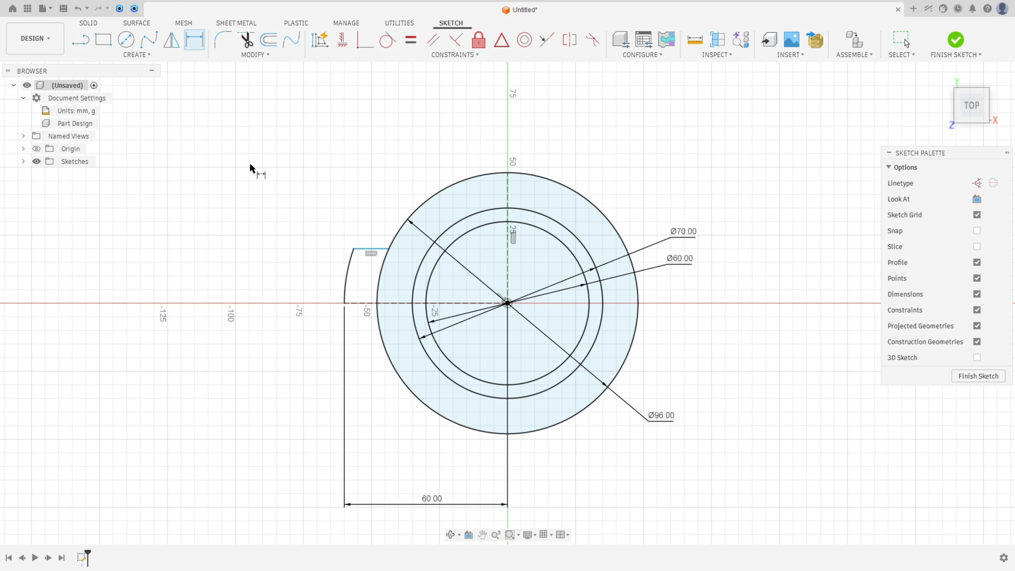
left_click(372, 249)
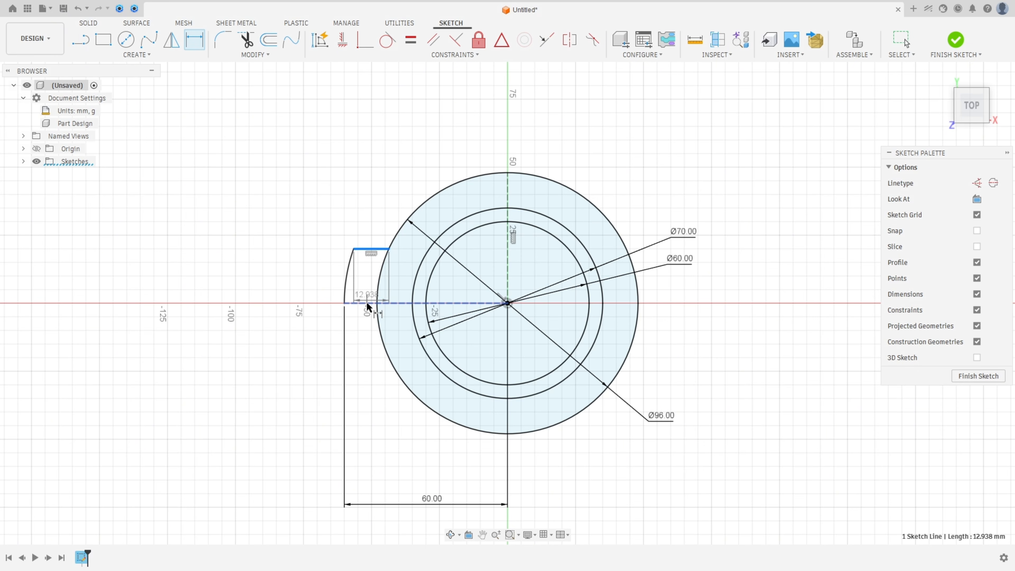
left_click(295, 277)
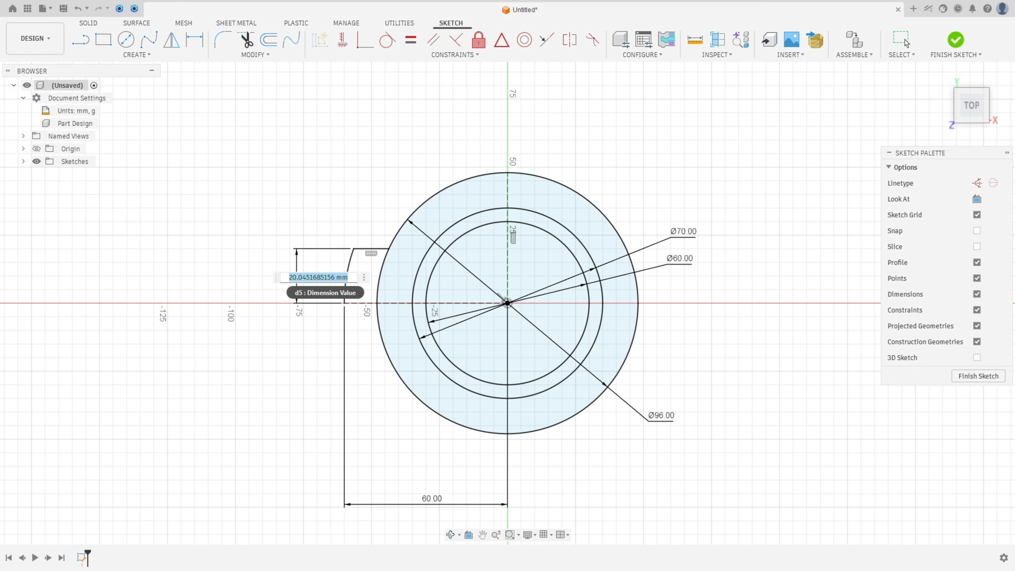
type("20")
key("Return")
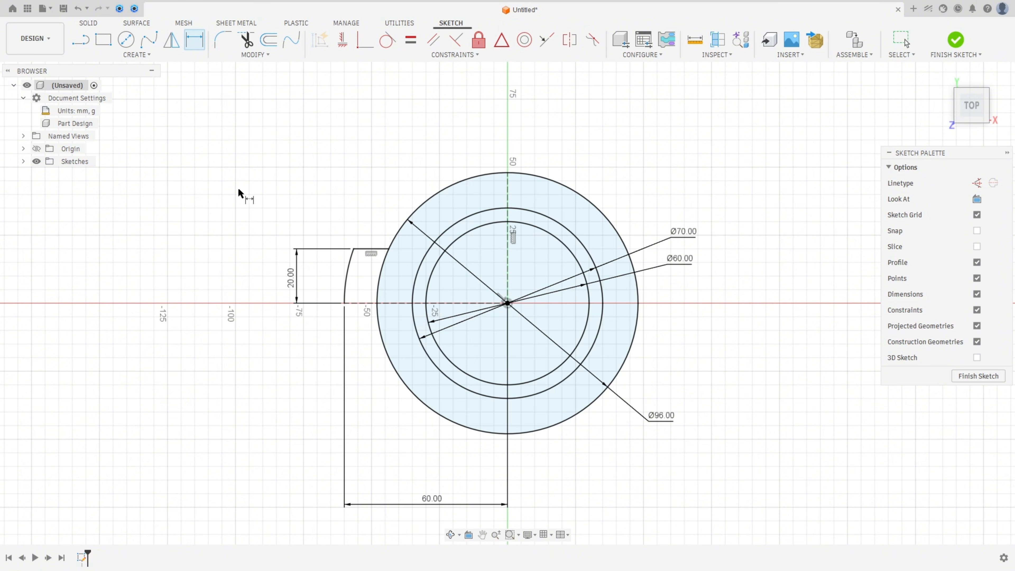
Switch to the PDF drawing and mark the left tab's upper hole, the 6xØ12 callout, the 20 hole spacing and the hole-center arc.
key("alt+Tab")
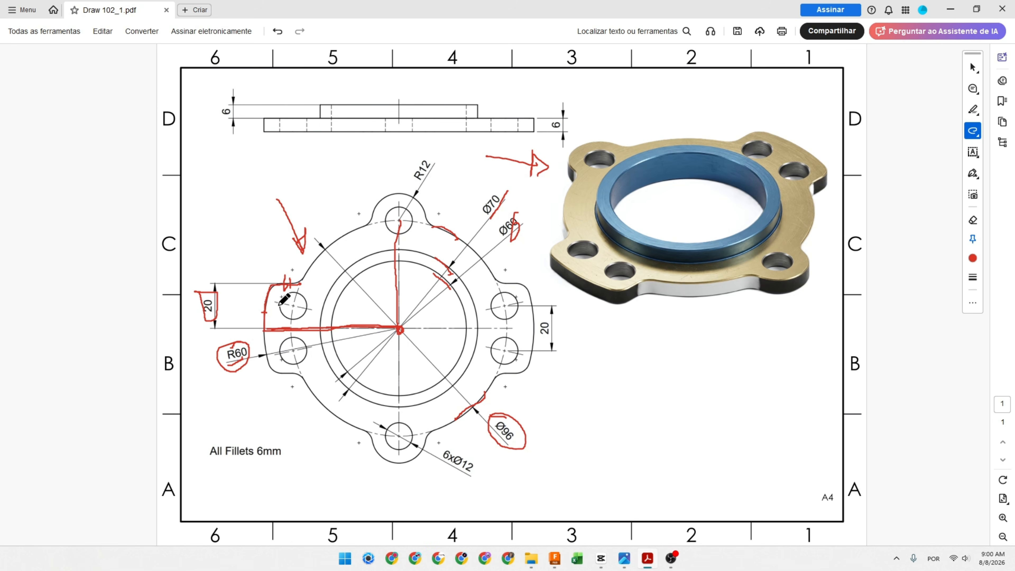
mouse_move(281, 301)
left_mouse_down()
mouse_move(303, 319)
mouse_move(299, 293)
mouse_move(284, 297)
left_mouse_up()
mouse_move(436, 459)
left_mouse_down()
mouse_move(478, 480)
mouse_move(460, 434)
mouse_move(453, 440)
left_mouse_up()
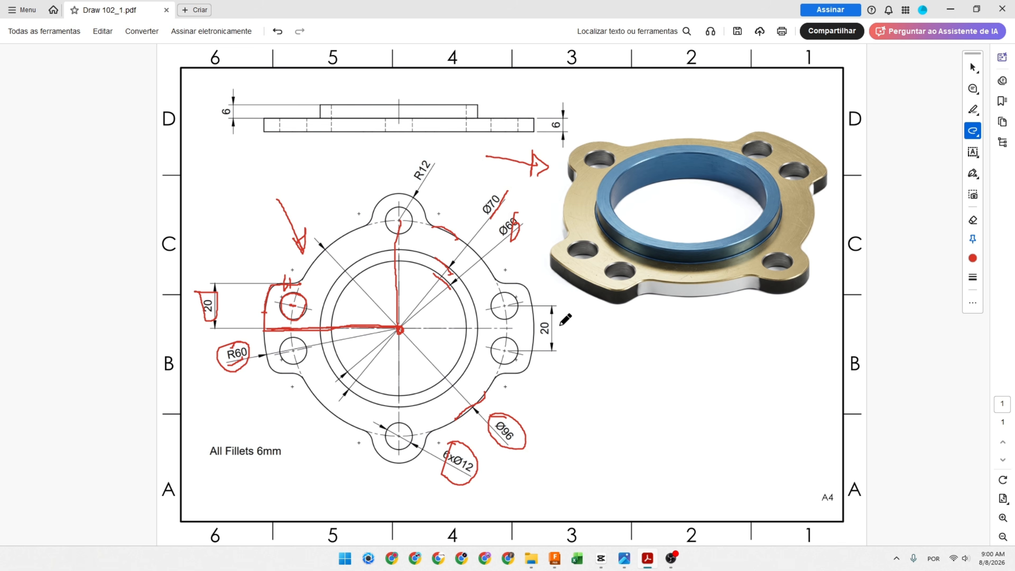
mouse_move(547, 317)
left_mouse_down()
mouse_move(543, 341)
mouse_move(548, 316)
left_mouse_up()
left_click_drag(312, 263, 292, 329)
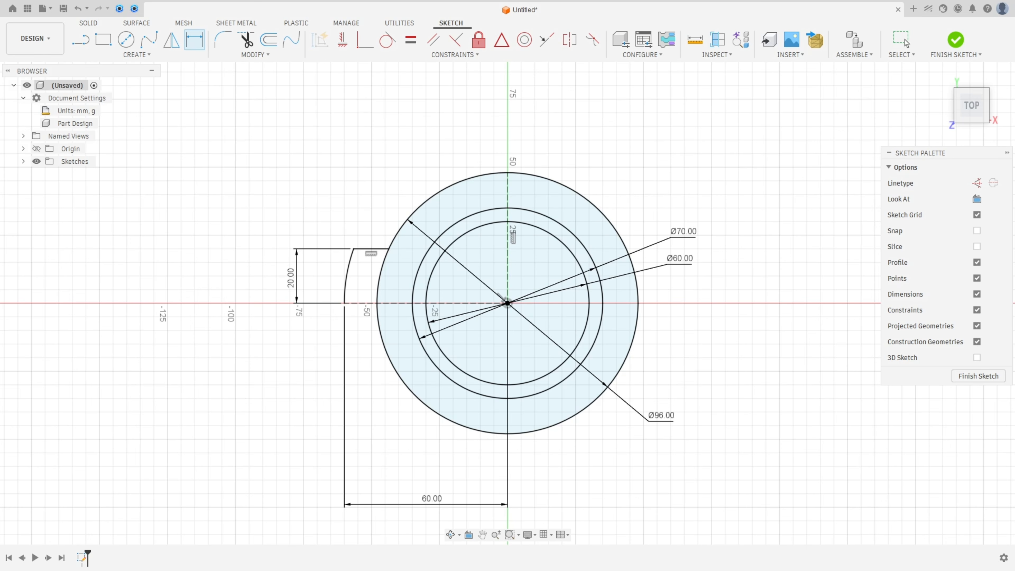
Draw a 12 mm circle centered on the 96 mm circle within the left tab and move its diameter label above the tab.
key("c")
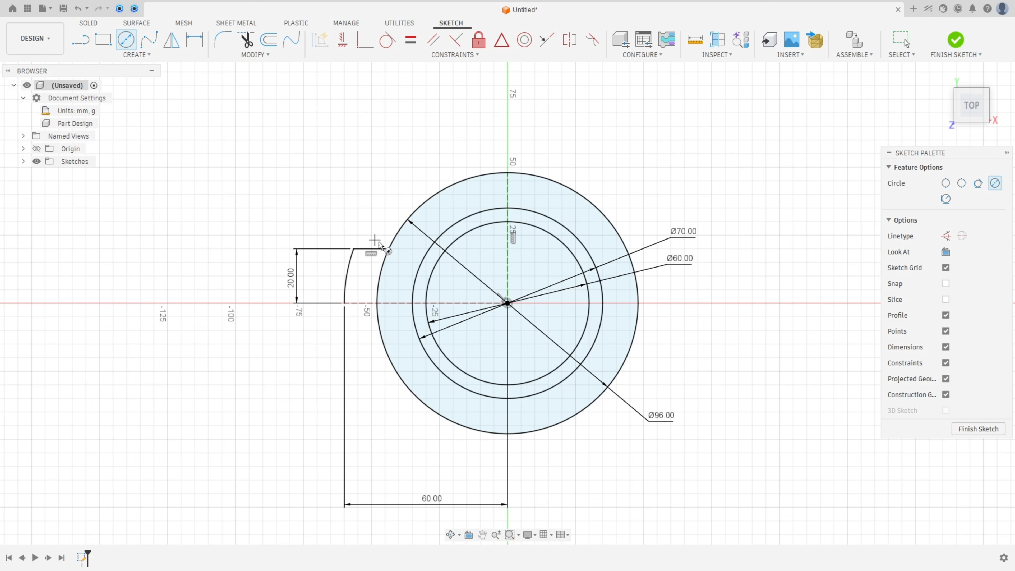
left_click(378, 282)
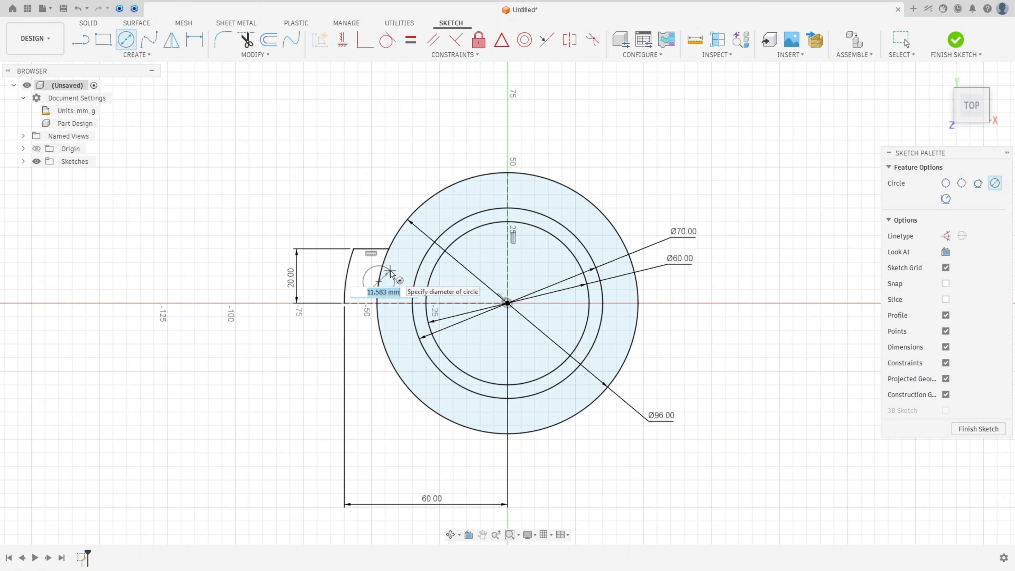
type("12")
key("Return")
key("Escape")
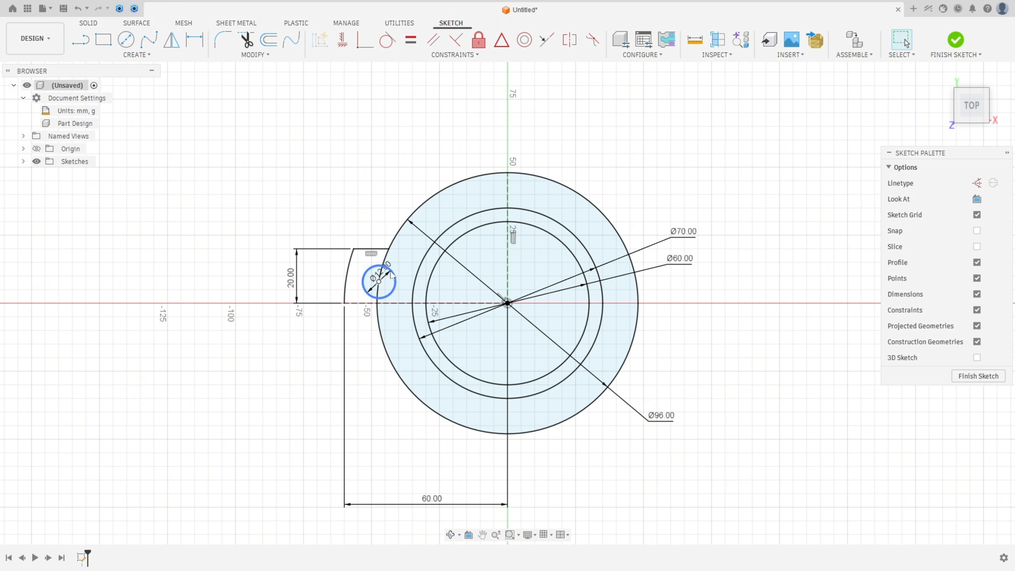
left_click_drag(391, 275, 335, 205)
Dimension the hole's center at 10 mm from the horizontal construction line.
left_click(194, 39)
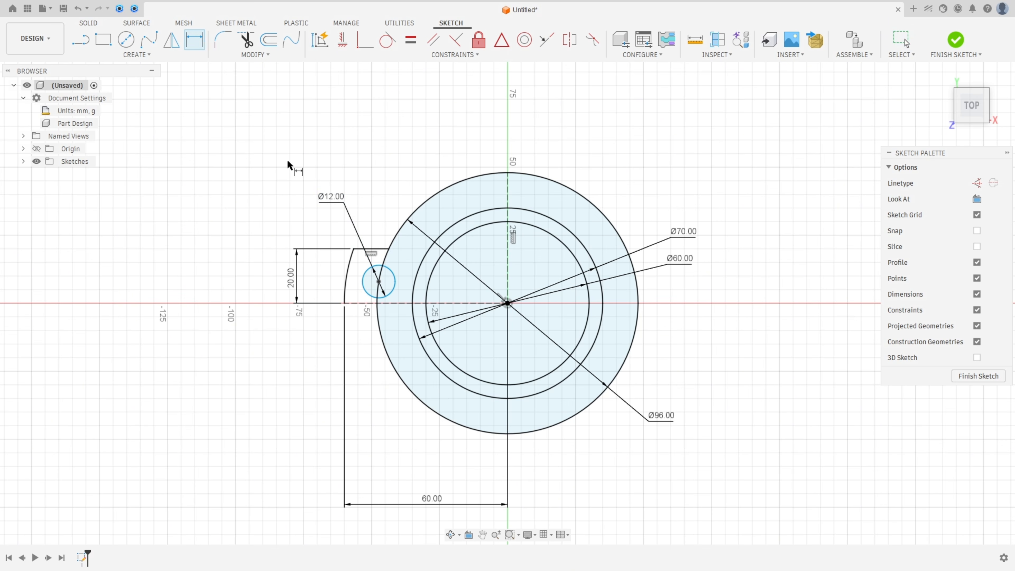
left_click(403, 304)
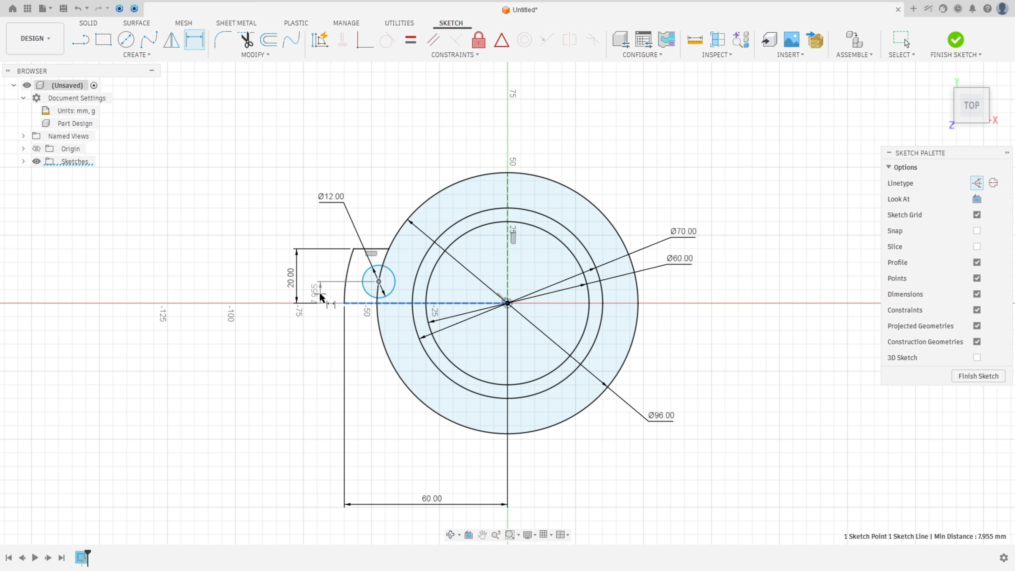
left_click(321, 293)
type("10")
key("Return")
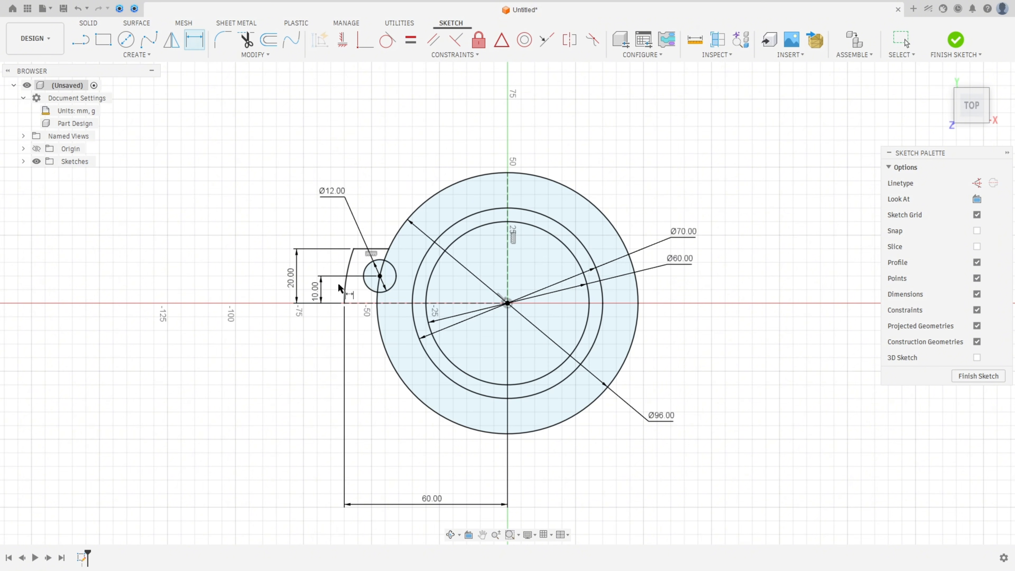
key("Escape")
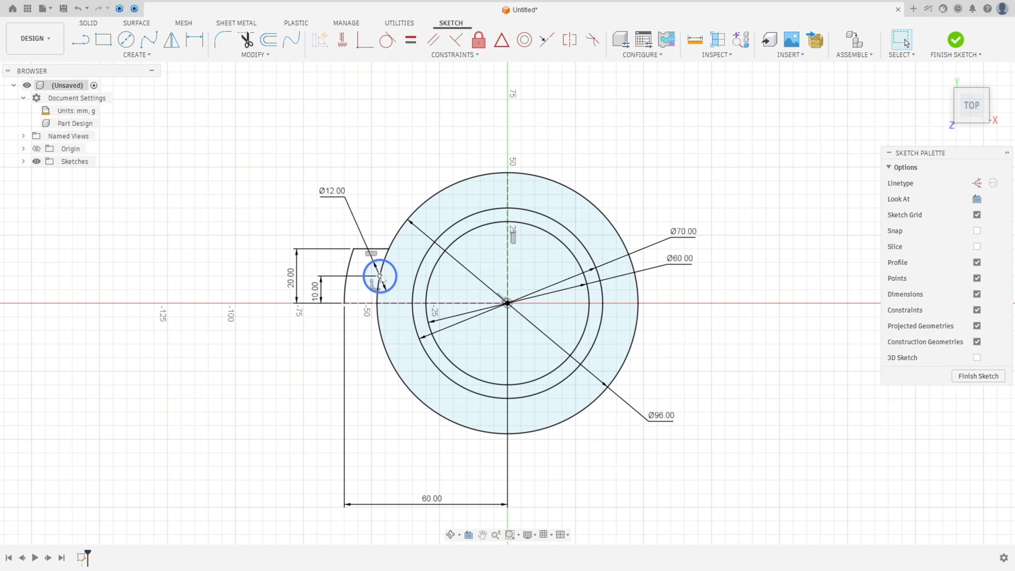
left_click(380, 276)
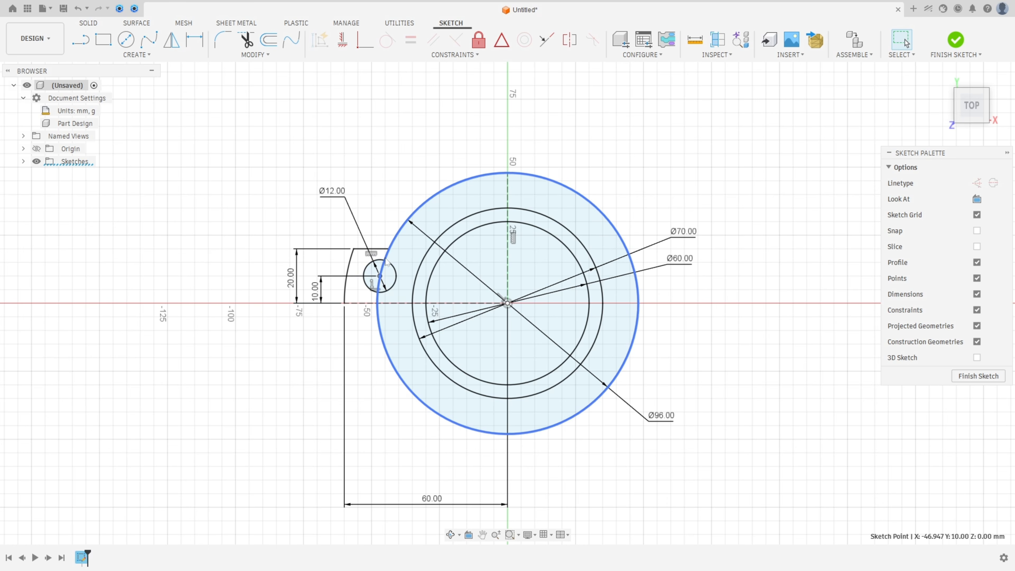
left_click(375, 163)
Mirror the left tab's upper edge, outer arc and 12 mm hole about the horizontal construction line.
scroll(358, 222, "up", 2)
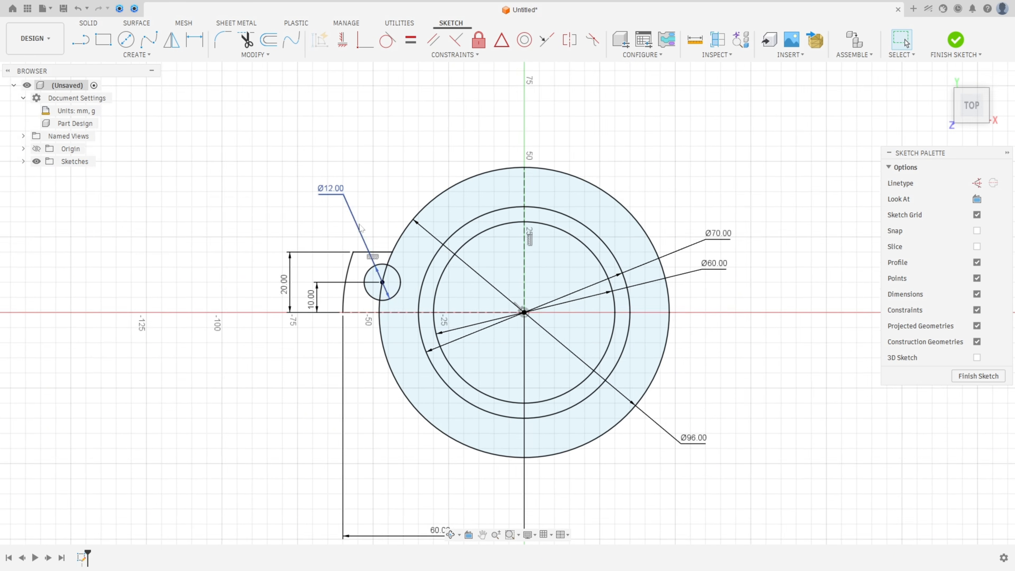
scroll(372, 289, "down", 2)
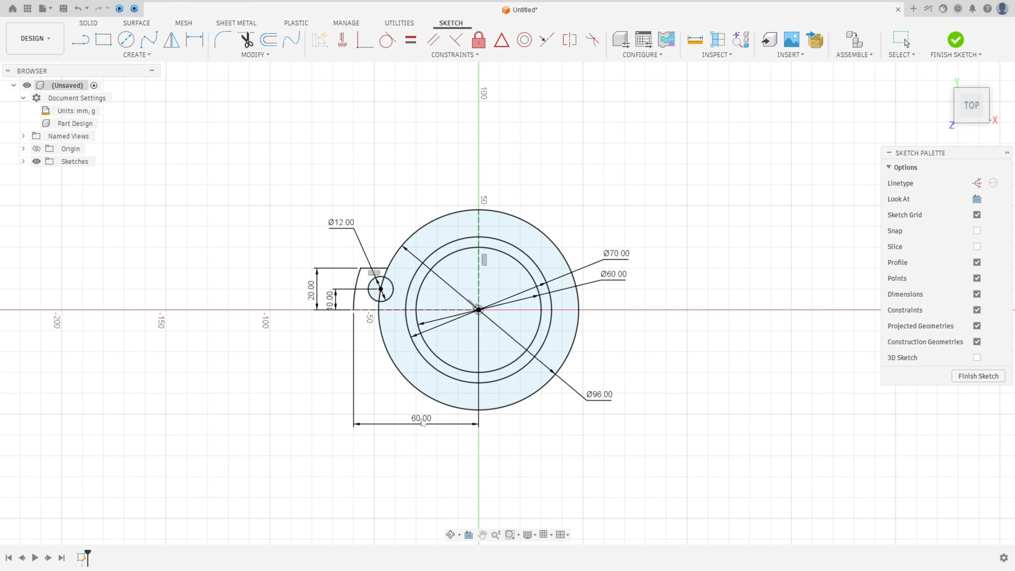
scroll(414, 347, "up", 1)
scroll(415, 347, "up", 2)
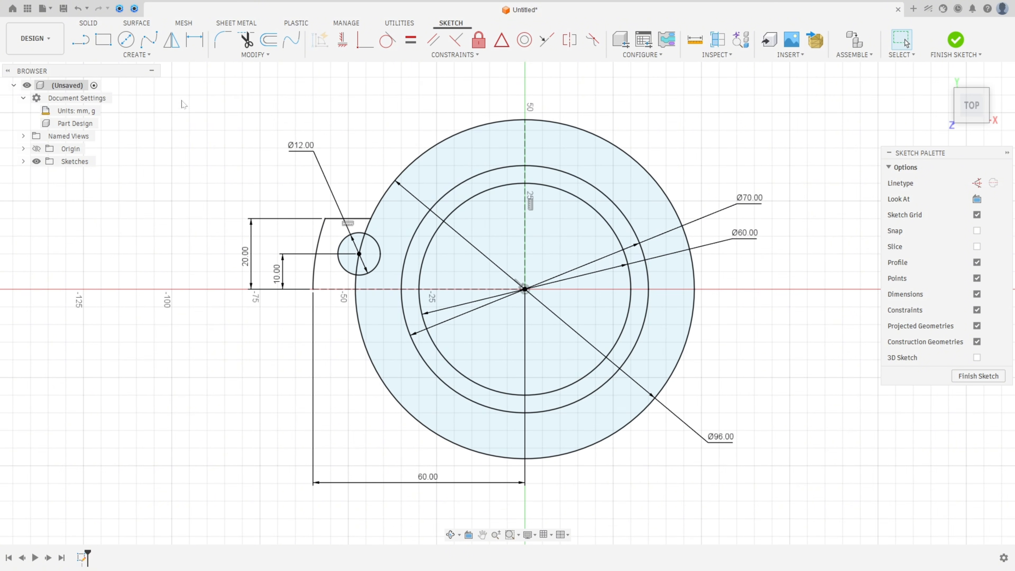
left_click(172, 41)
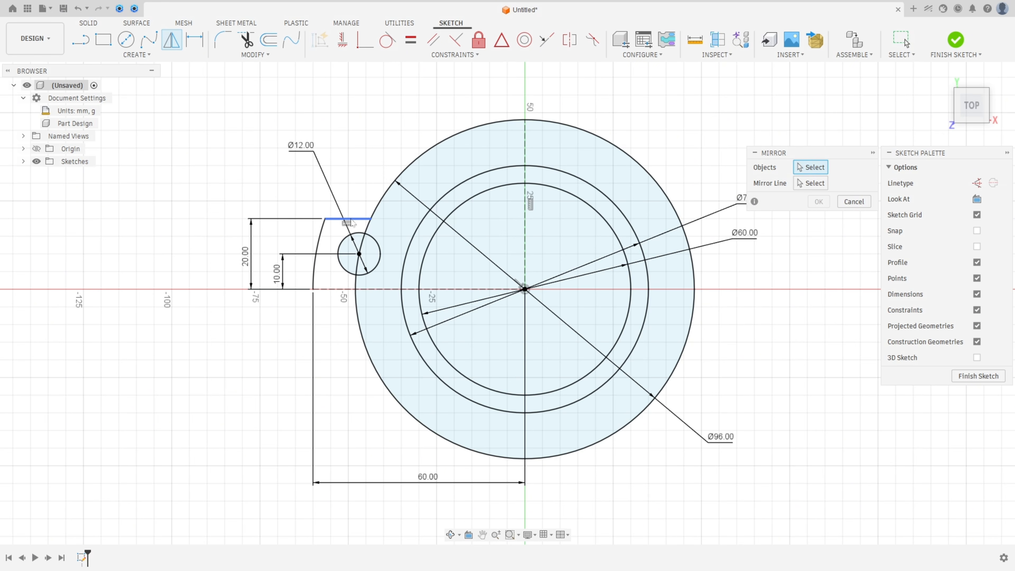
left_click(353, 220)
left_click(322, 240)
left_click(344, 245)
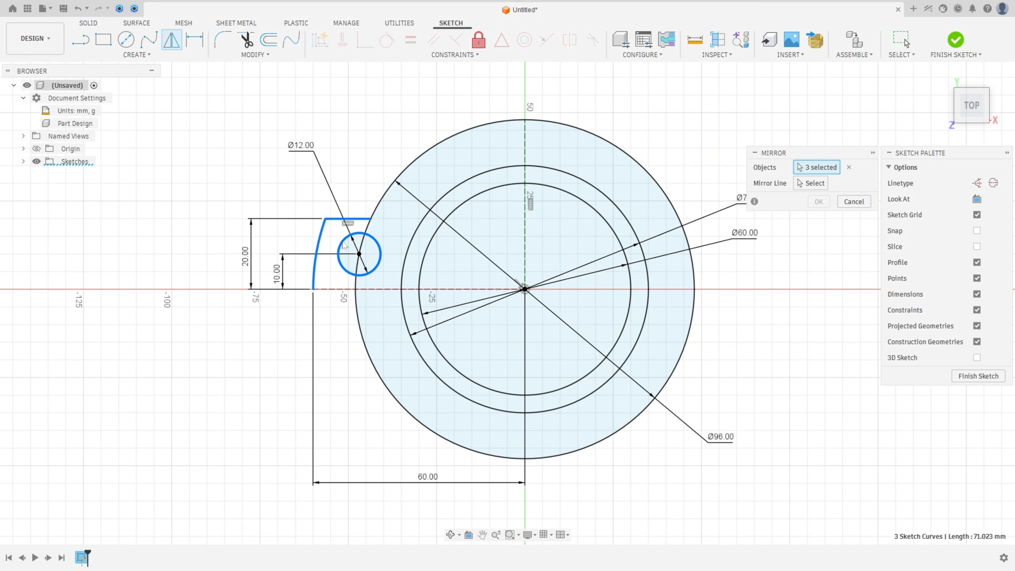
left_click(812, 182)
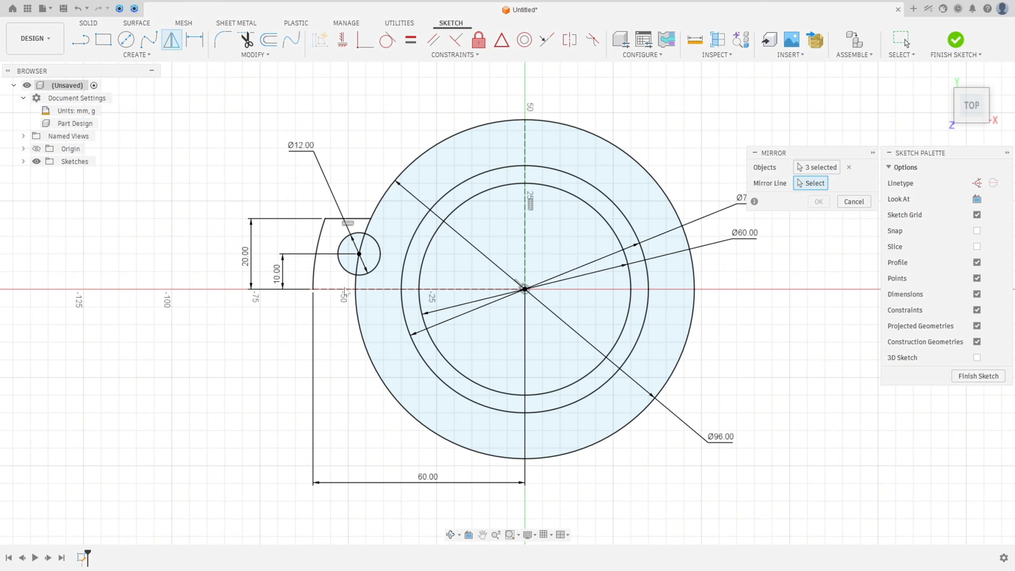
left_click(343, 289)
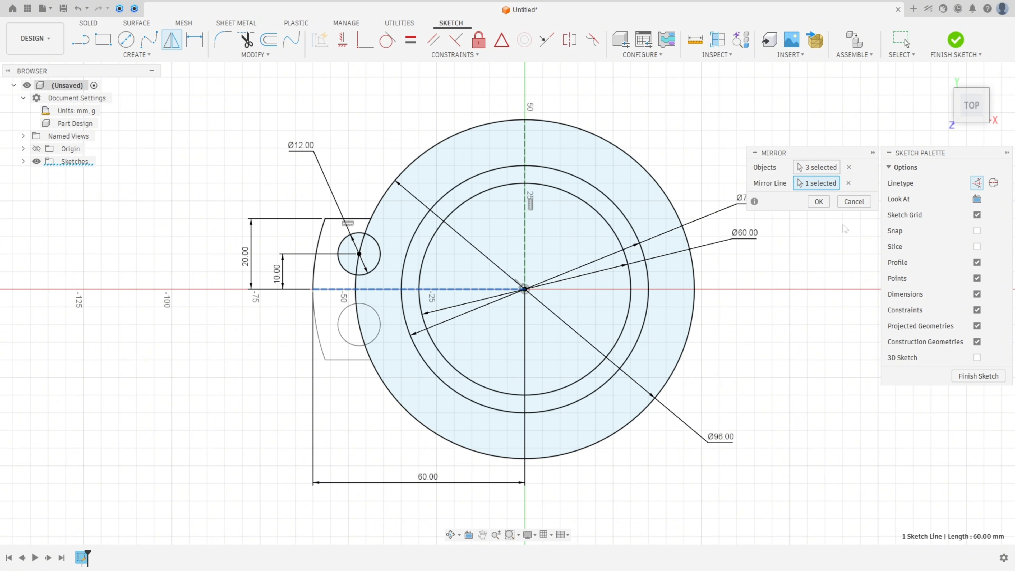
left_click(819, 202)
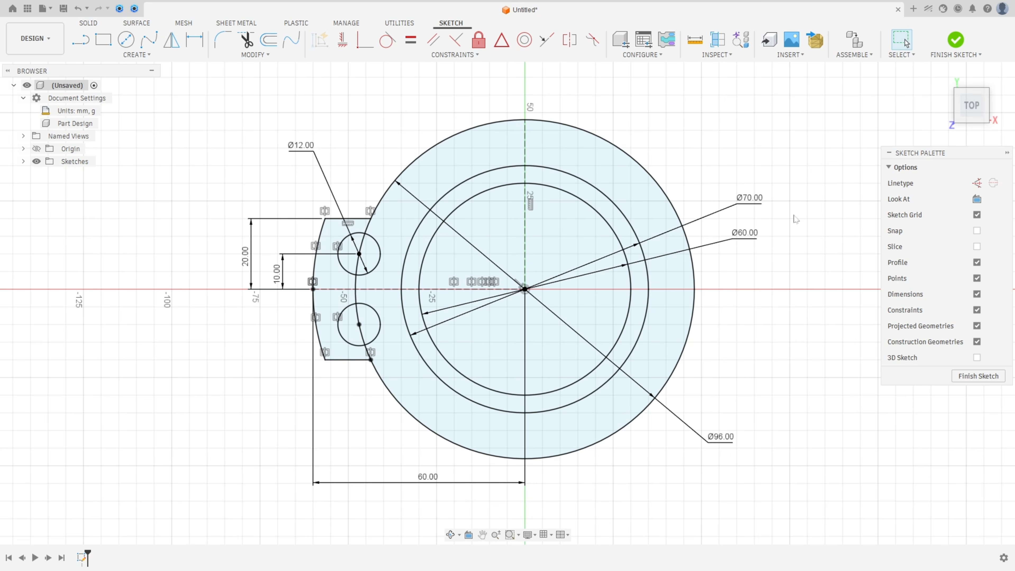
Hide the sketch constraint symbols and mirror the complete left tab with both holes about the vertical construction line.
left_click(978, 310)
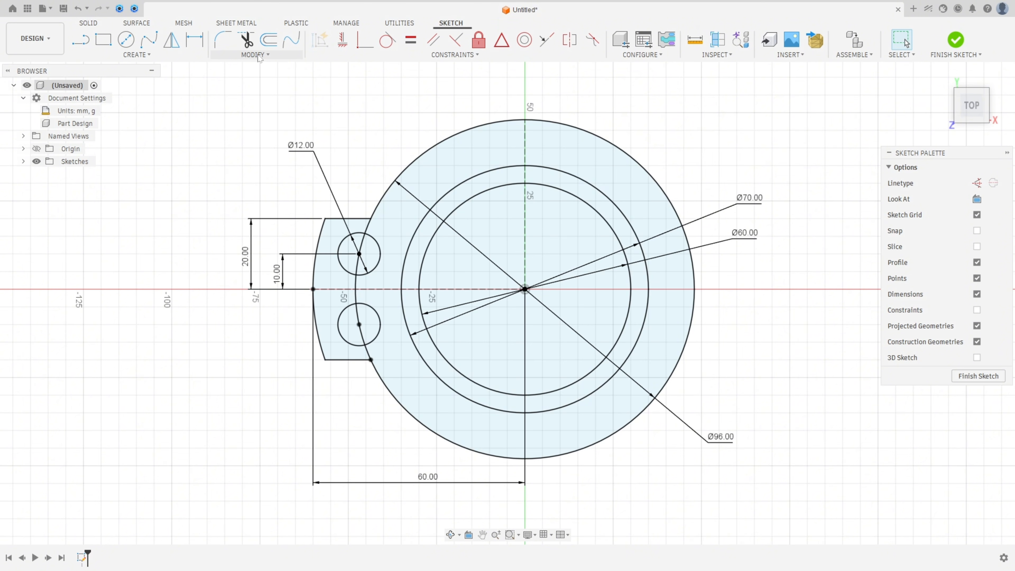
left_click(173, 44)
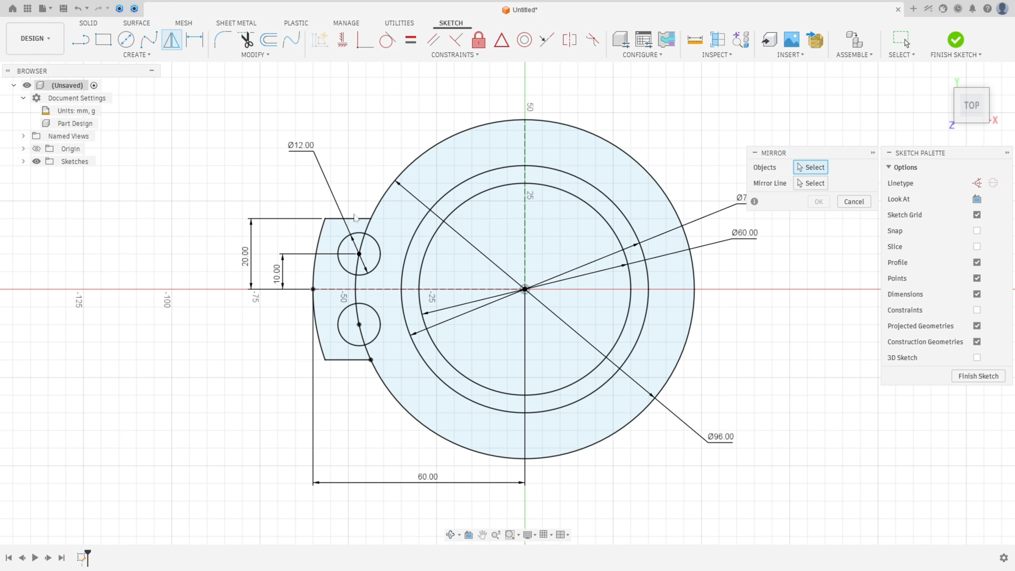
left_click(353, 219)
left_click(318, 242)
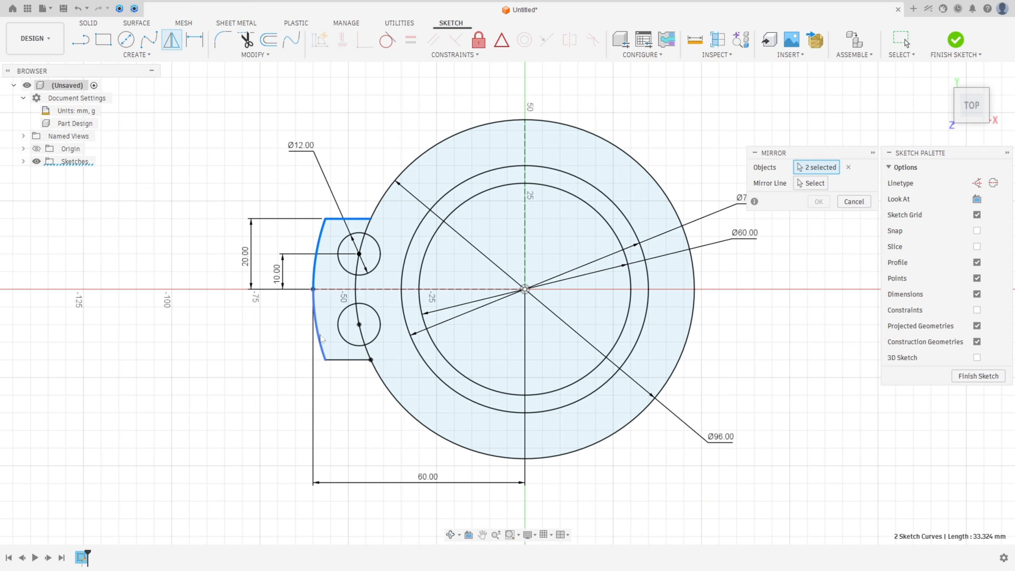
left_click(322, 339)
left_click(344, 339)
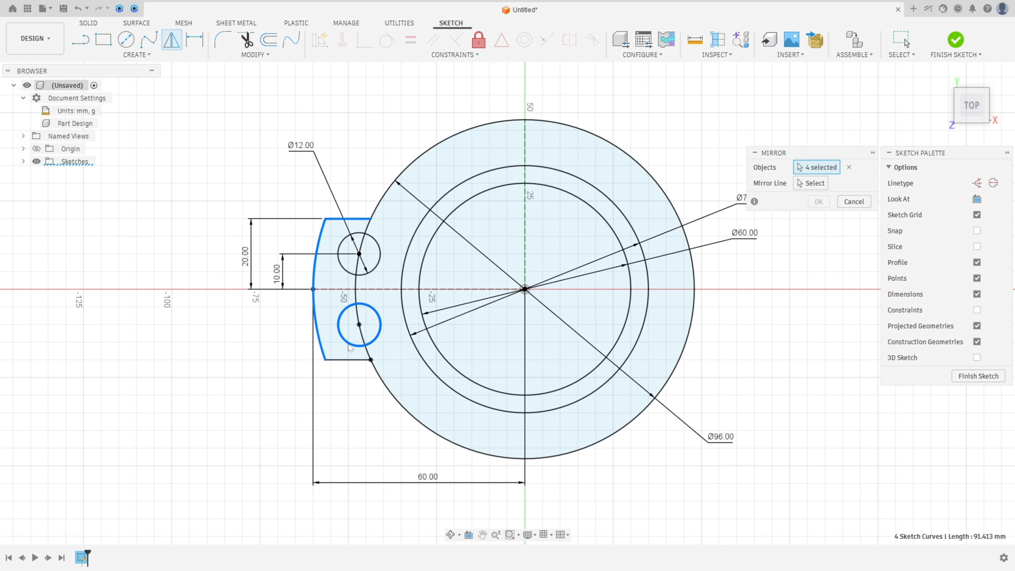
left_click(347, 360)
left_click(349, 272)
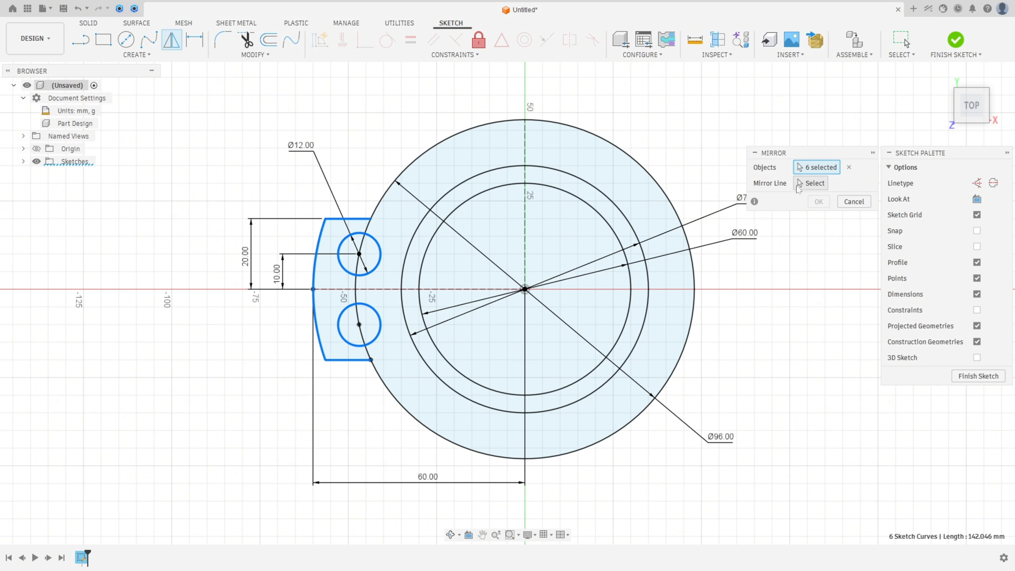
left_click(812, 183)
left_click(526, 149)
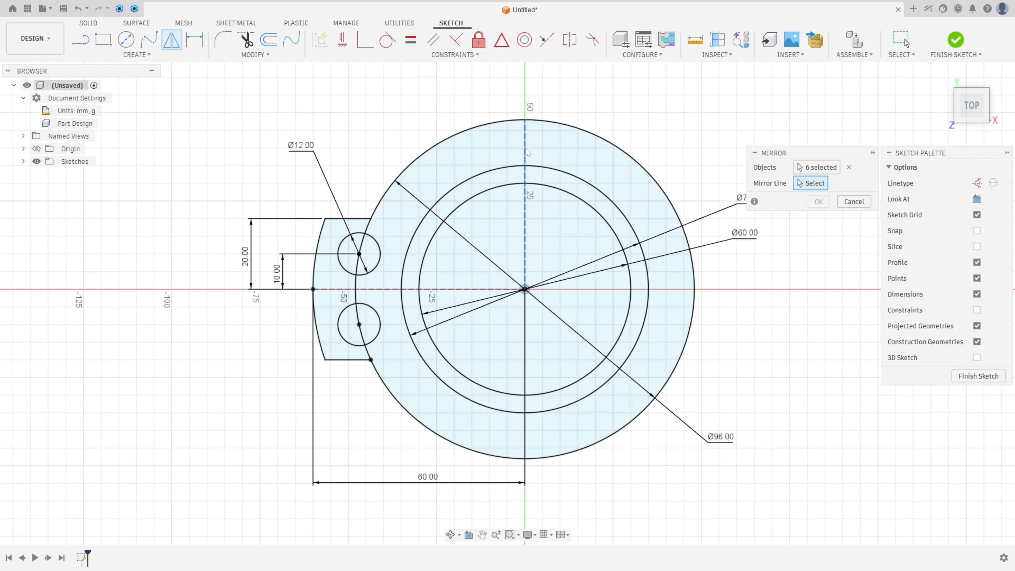
left_click(818, 202)
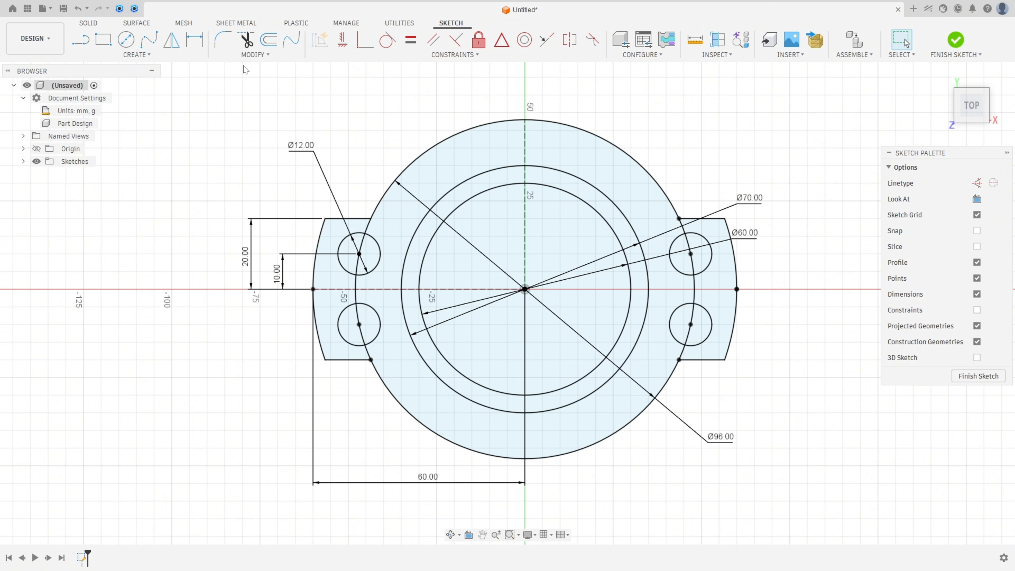
Break the 96 mm circle where it meets the horizontal edges of the left and right tabs.
left_click(255, 54)
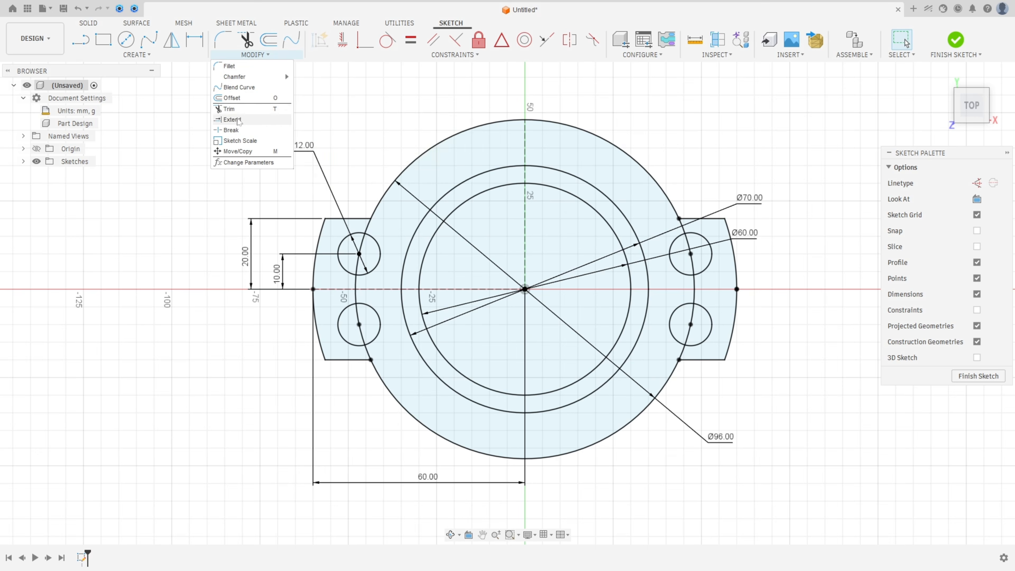
left_click(231, 130)
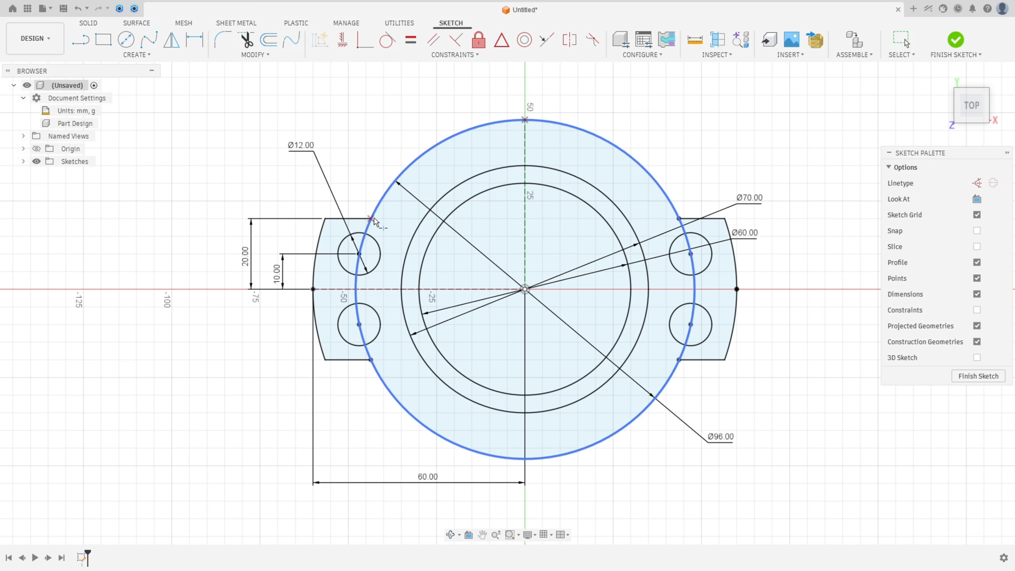
left_click(367, 231)
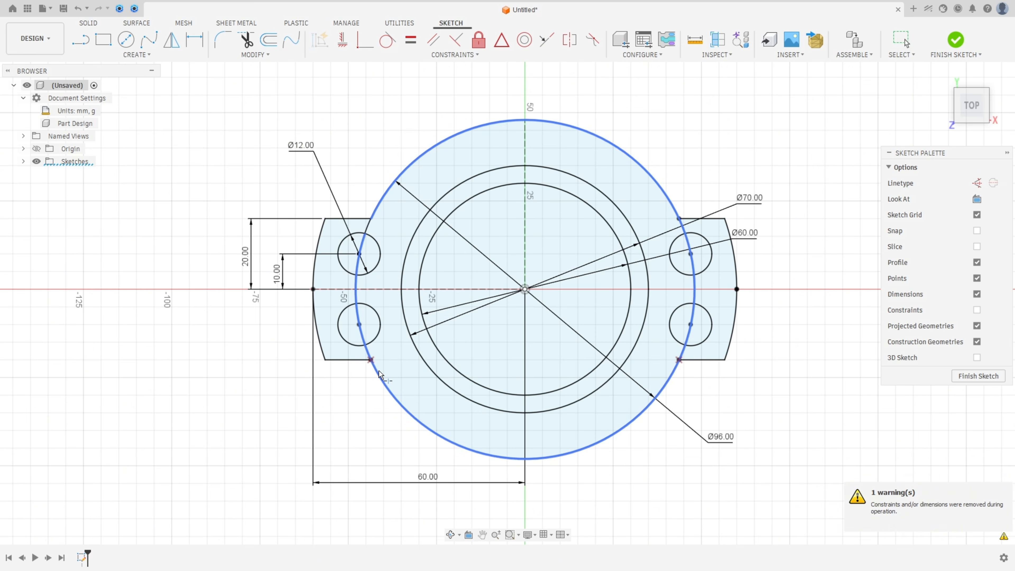
left_click(378, 378)
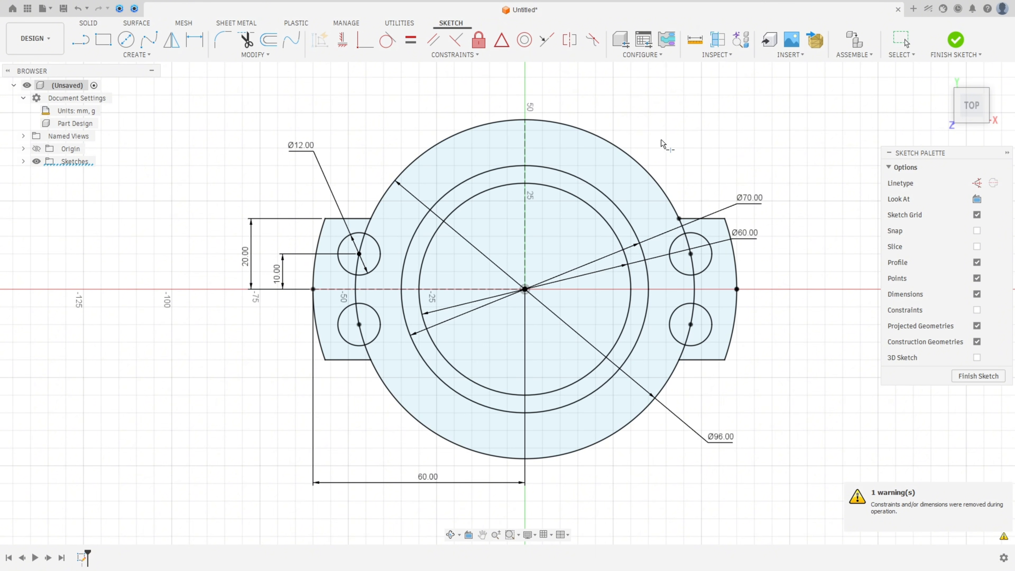
left_click(649, 174)
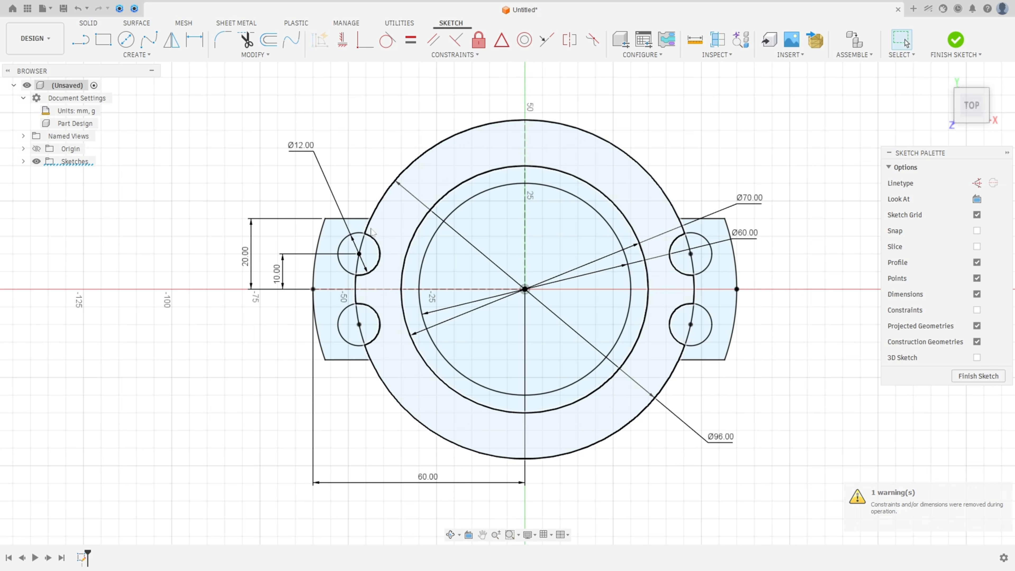
Convert the 96 mm circle's arc segments inside both tabs to construction lines and move the Ø60 label clear of the right tab.
left_click(357, 282)
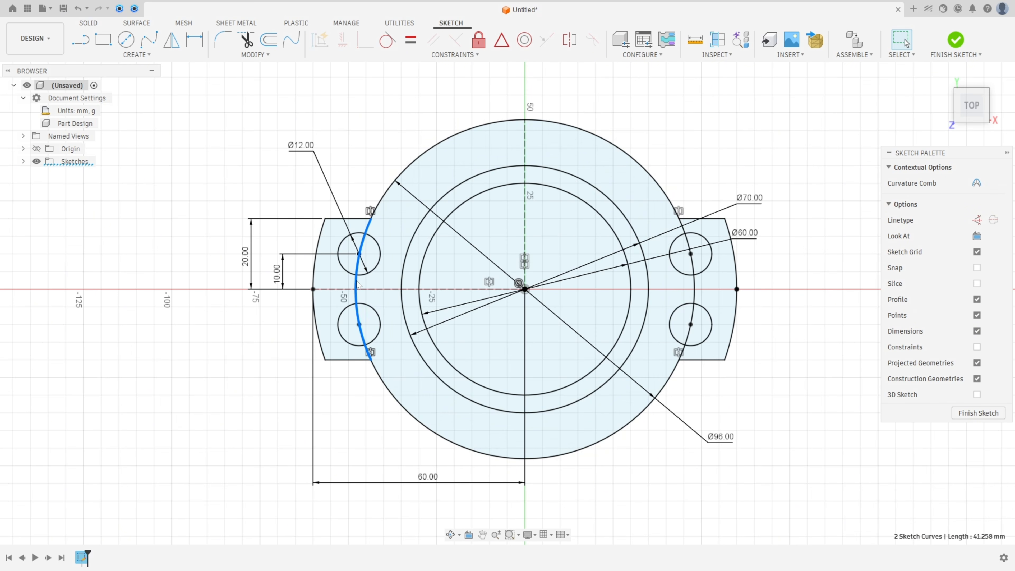
left_click(684, 232)
left_click(683, 233)
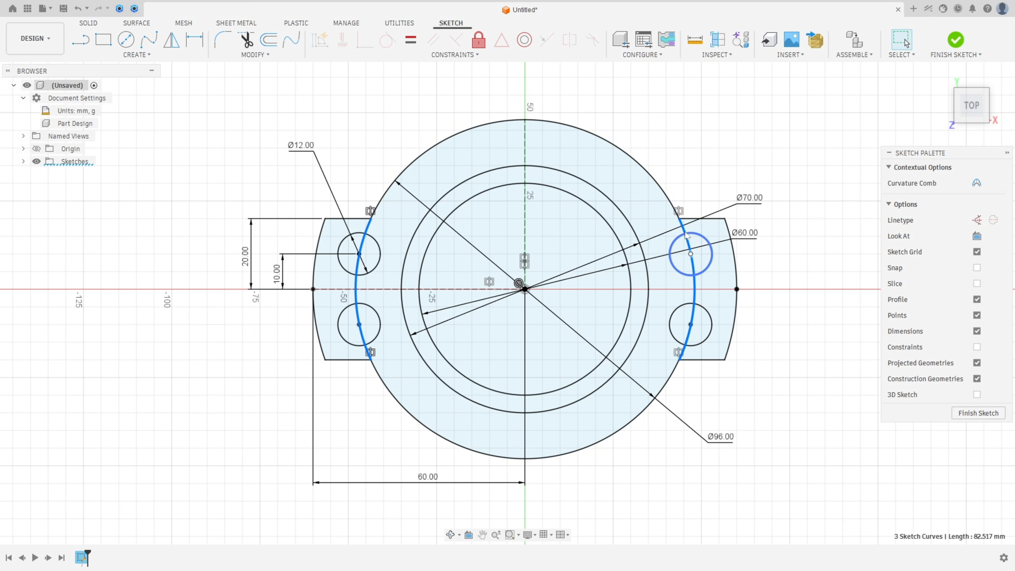
left_click(977, 220)
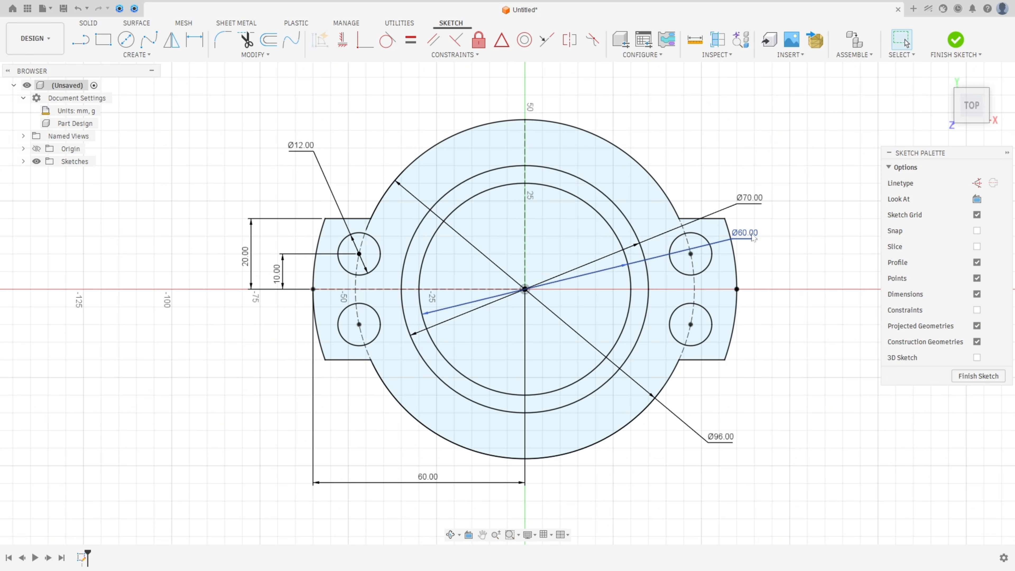
left_click_drag(753, 238, 775, 232)
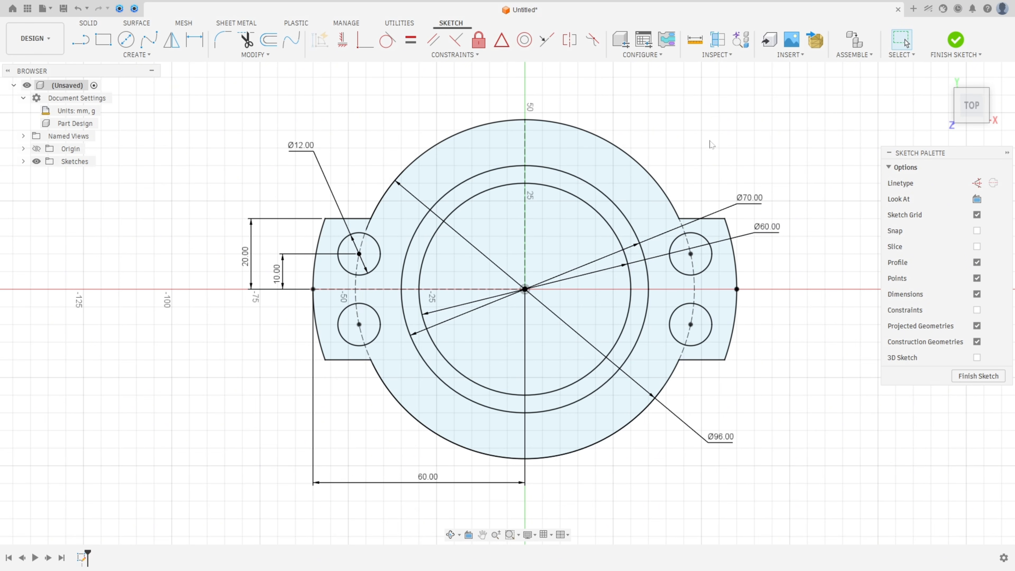
Switch to the PDF drawing and mark the top hole, the 6xØ12 callout, and the top lug's arc with its R12 dimension.
key("alt+Tab")
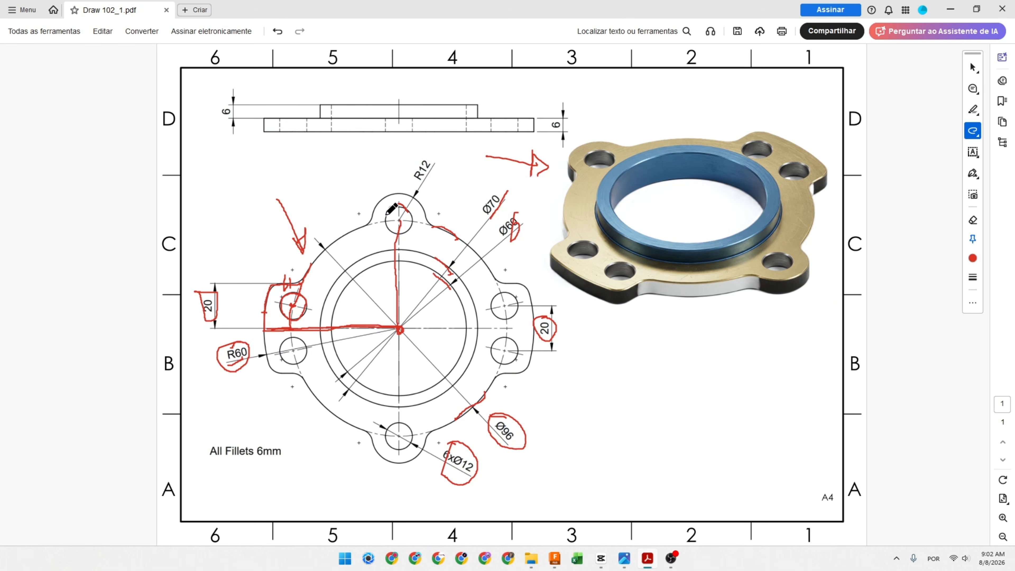
mouse_move(386, 214)
left_mouse_down()
mouse_move(404, 234)
mouse_move(407, 202)
left_mouse_up()
mouse_move(456, 453)
left_mouse_down()
mouse_move(482, 474)
mouse_move(440, 459)
mouse_move(464, 444)
left_mouse_up()
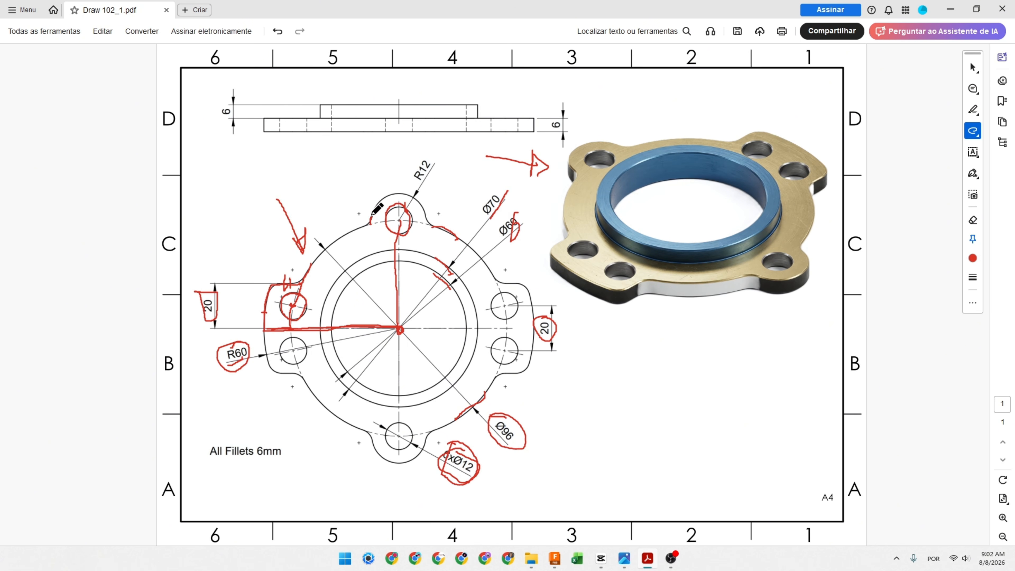
left_click_drag(416, 202, 426, 225)
left_click_drag(411, 171, 428, 153)
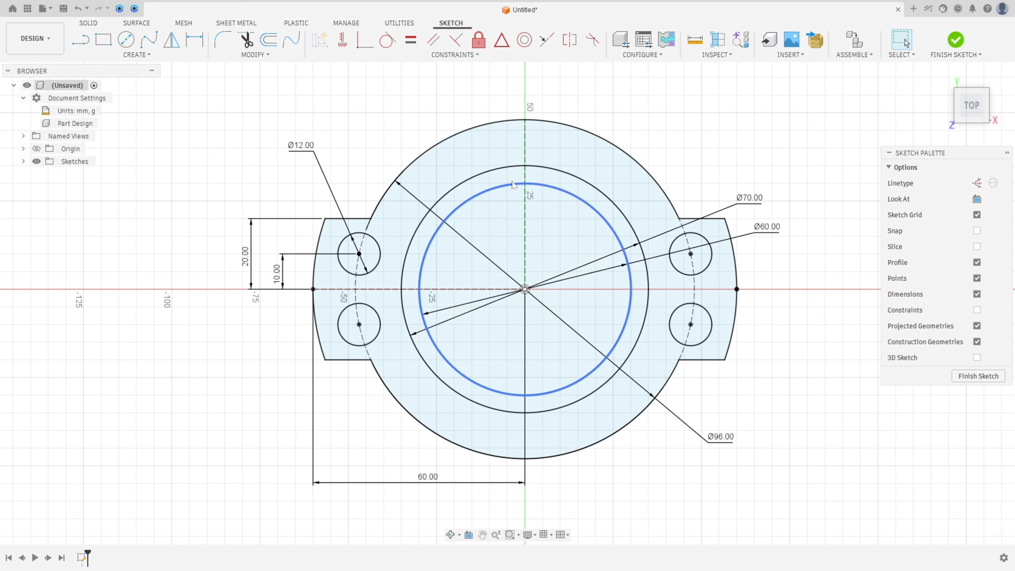
Draw a 12 mm circle centred at the upper end of the vertical construction line and move its diameter label clear of the hole.
key("c")
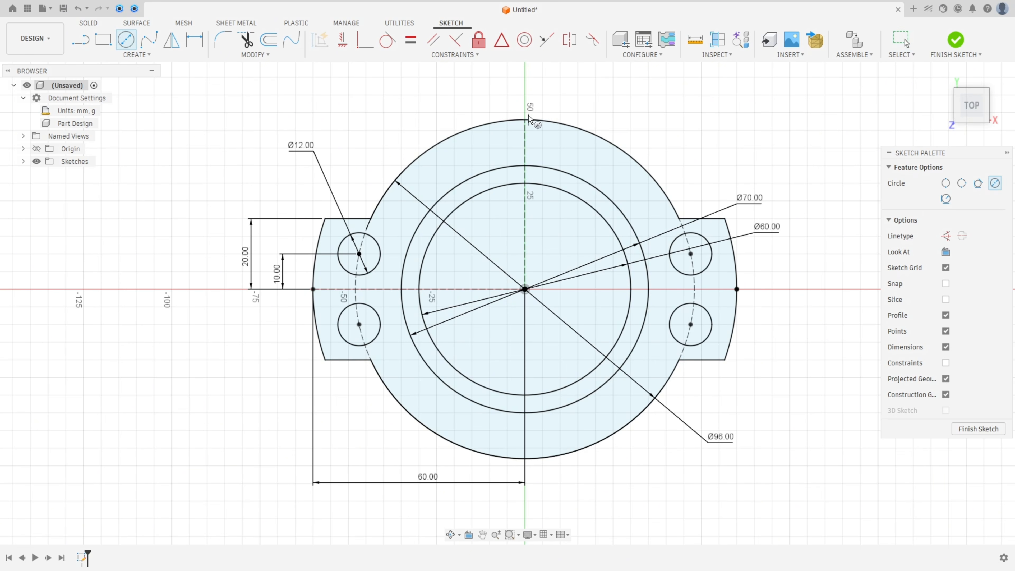
left_click(526, 120)
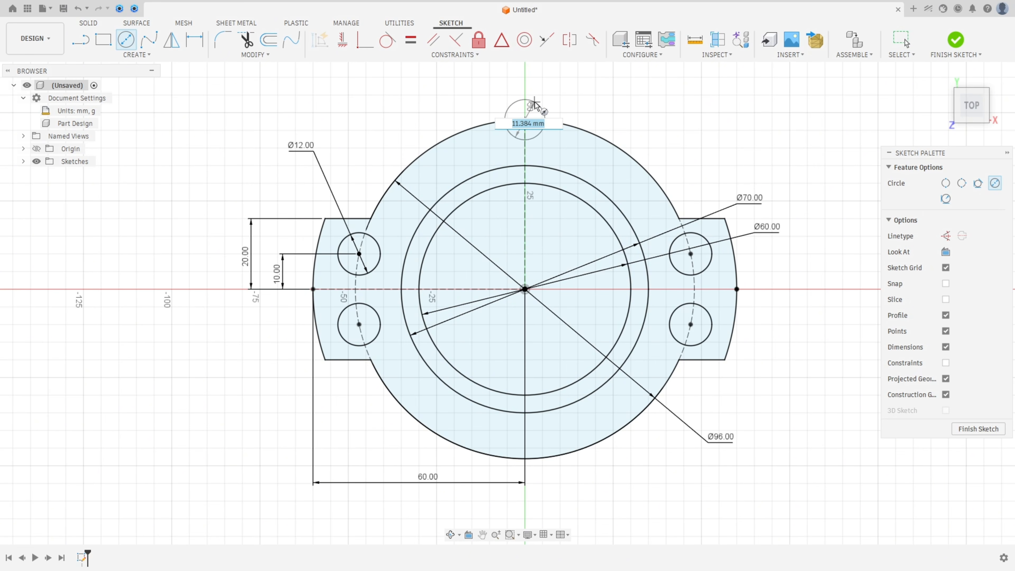
type("12")
key("Return")
key("Escape")
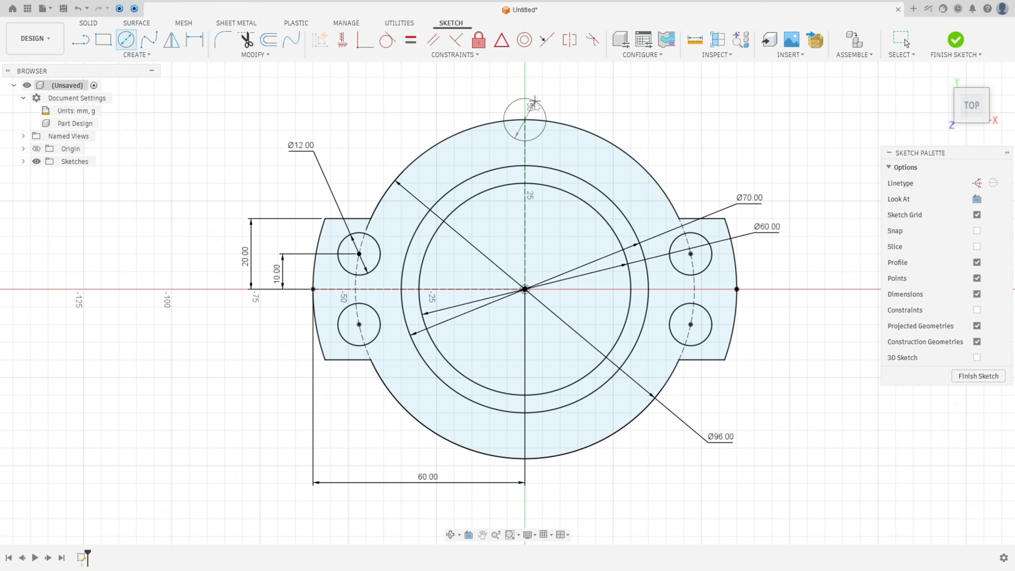
left_click_drag(525, 107, 594, 101)
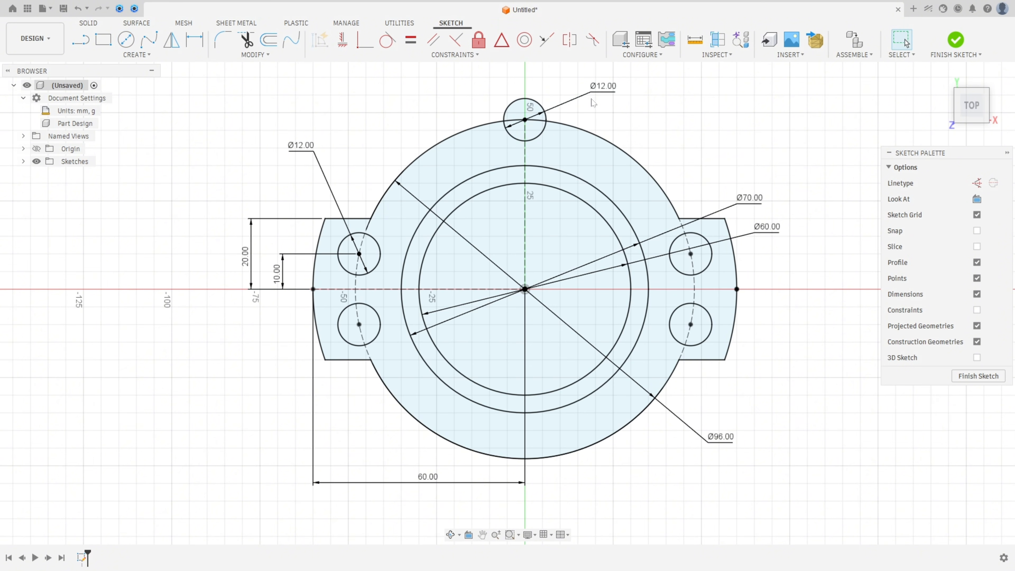
Draw a center-point arc of about 15 mm radius around the top hole, with both ends on the 96 mm circle.
mouse_move(595, 103)
middle_mouse_down()
mouse_move(601, 120)
mouse_move(548, 136)
middle_mouse_up()
scroll(560, 140, "up", 1)
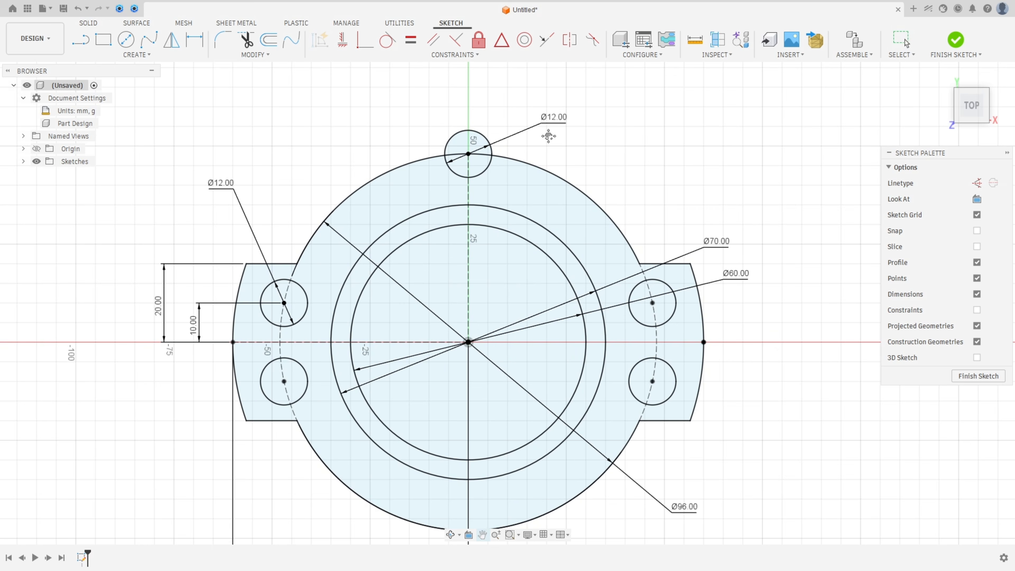
left_click(136, 54)
mouse_move(139, 109)
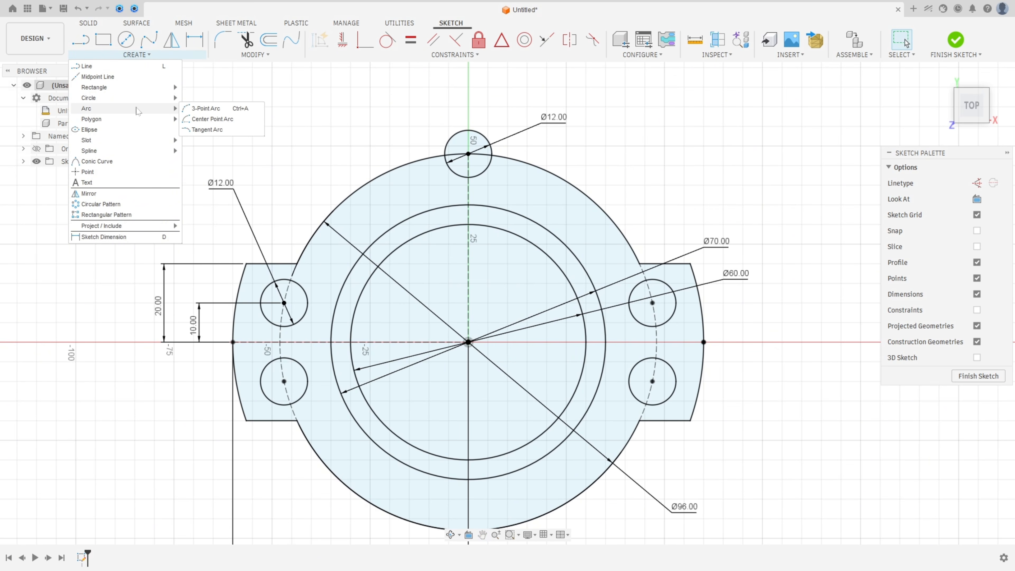
left_click(196, 119)
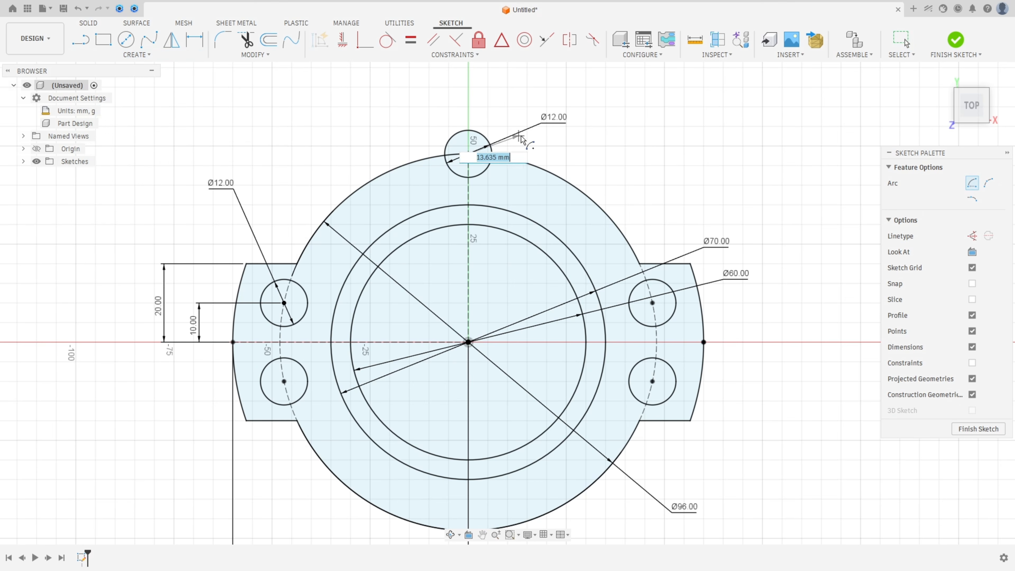
left_click(530, 166)
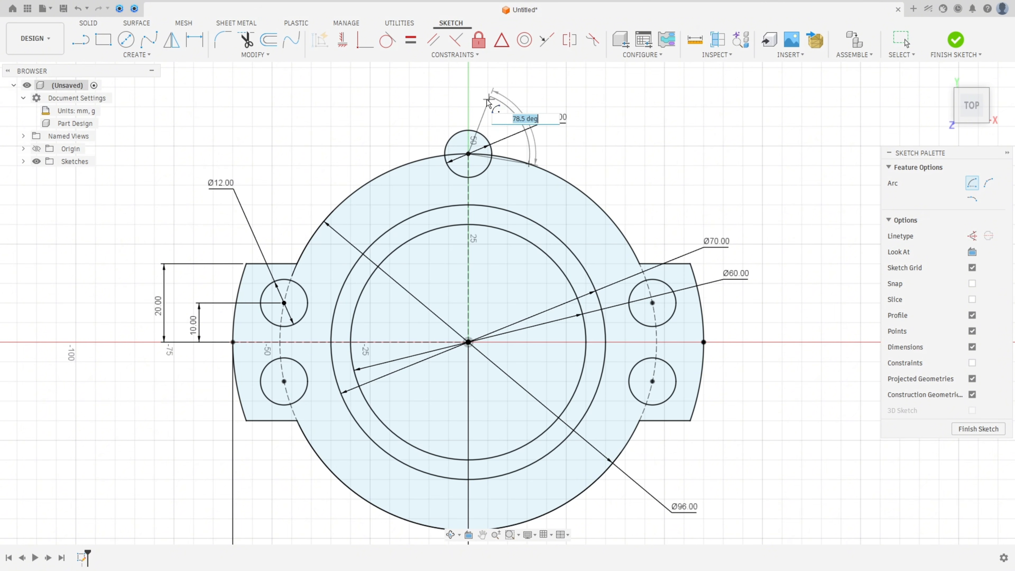
left_click(408, 164)
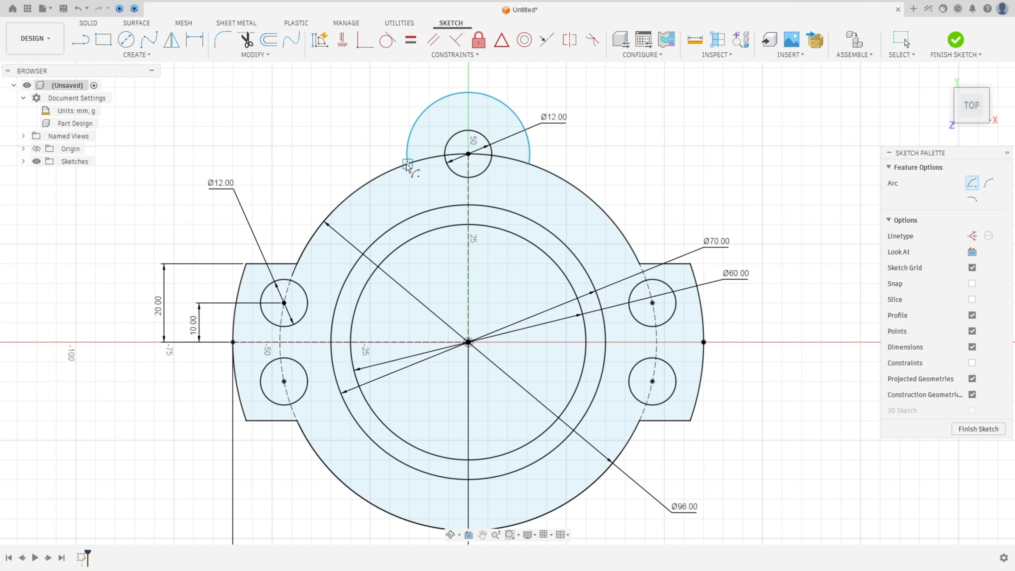
key("Escape")
Pull the lug arc's loose left endpoint off the 96 mm circle and attach it to the circle with a Coincident constraint.
left_click_drag(407, 164, 410, 142)
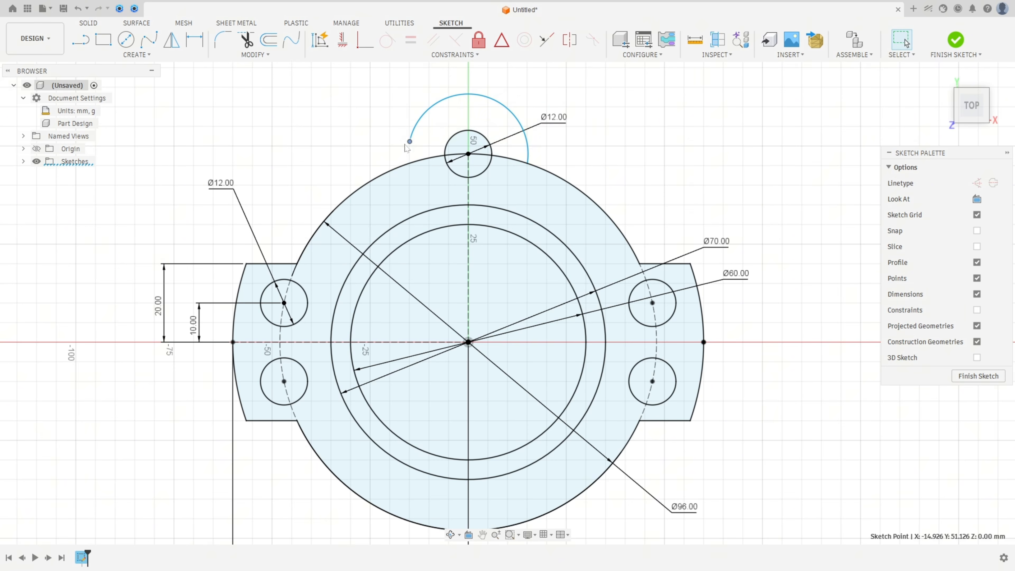
left_click(382, 135)
left_click(365, 39)
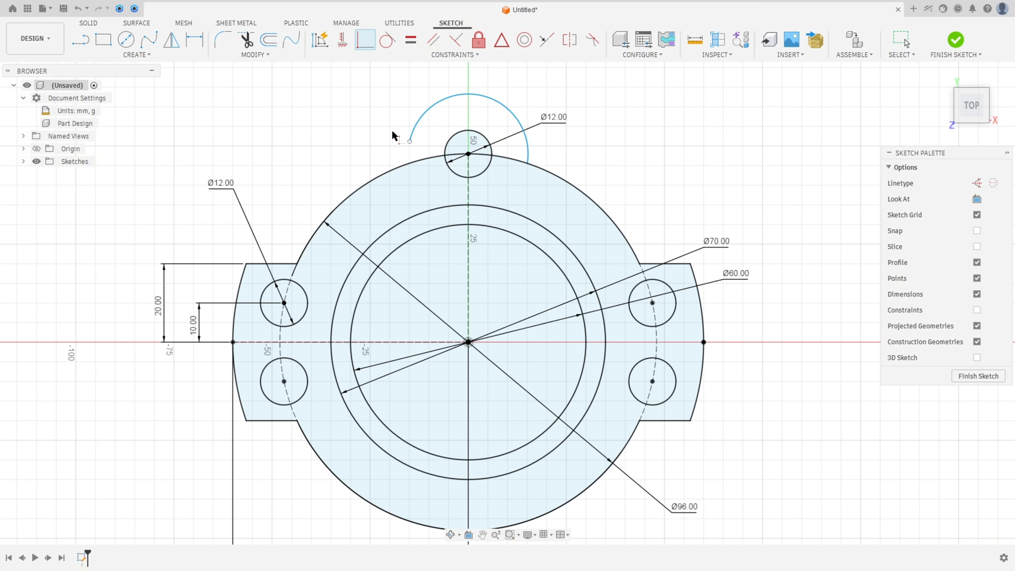
left_click(410, 141)
left_click(408, 164)
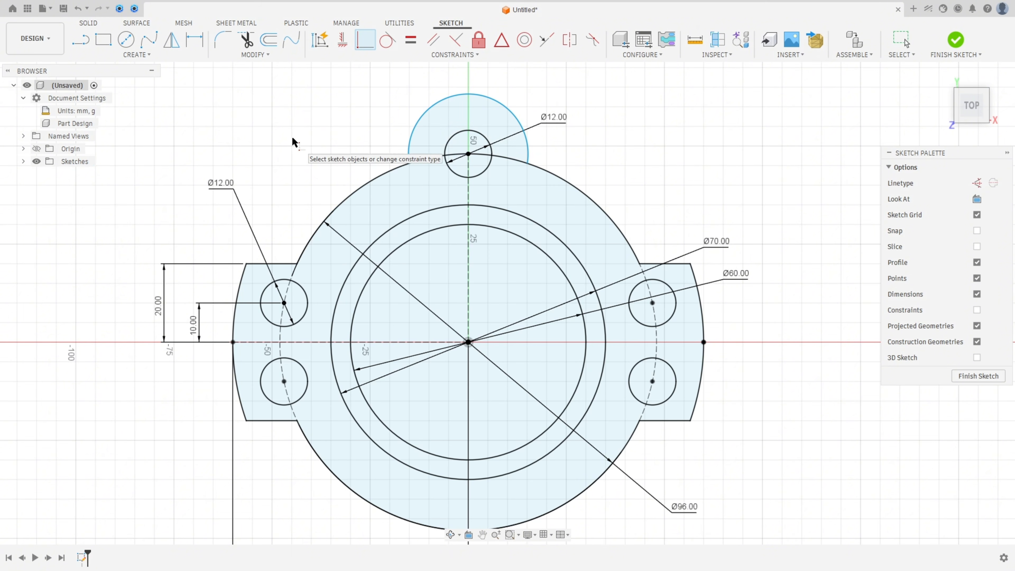
Dimension the top lug's arc with a 12 mm radius.
left_click(194, 40)
left_click(430, 105)
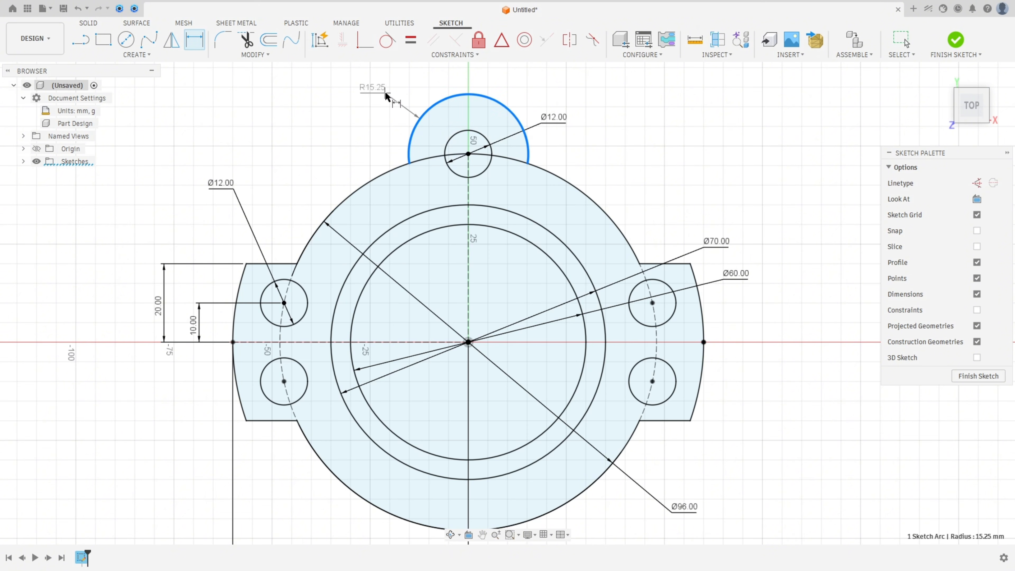
left_click(385, 96)
type("12")
key("Return")
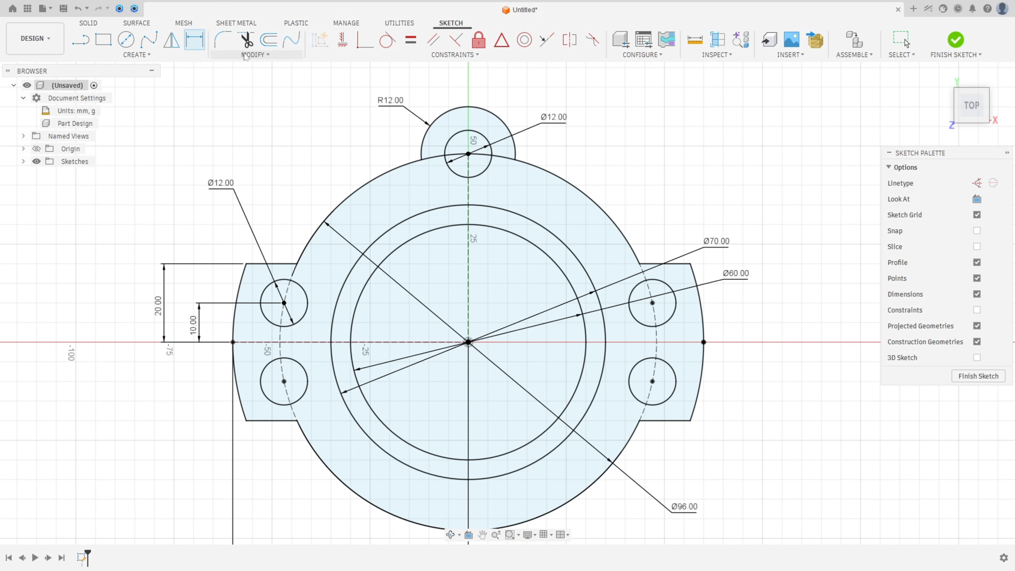
Break the 96 mm circle at both ends of the top lug's arc and convert the segments inside the lug to construction lines.
left_click(255, 55)
left_click(231, 130)
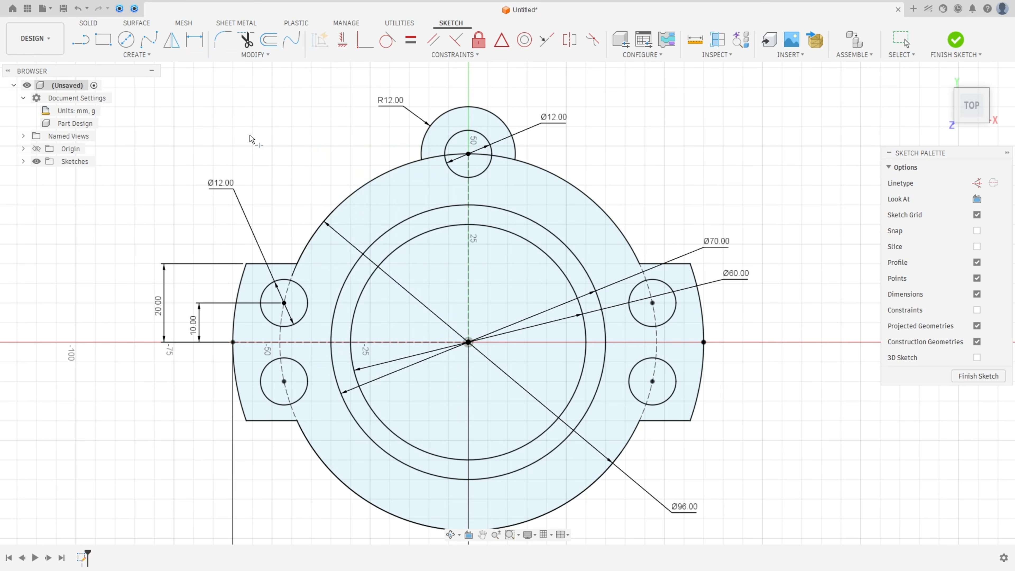
left_click(390, 175)
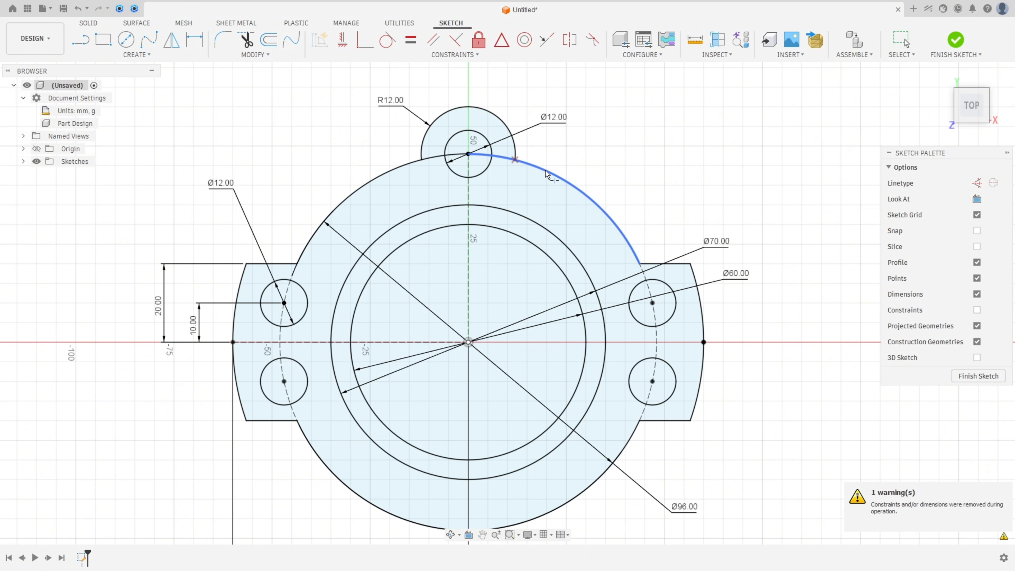
key("Escape")
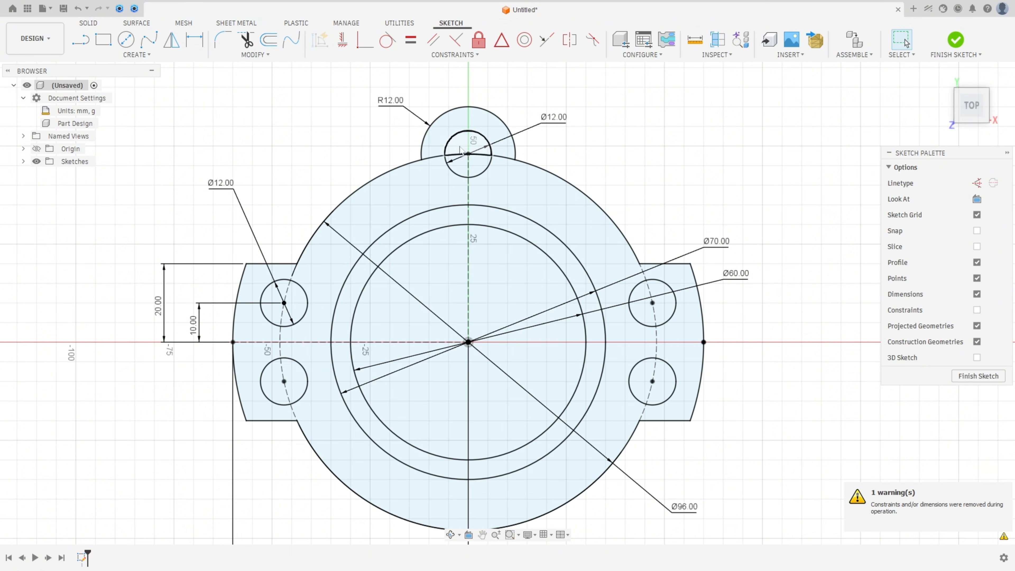
left_click(496, 156)
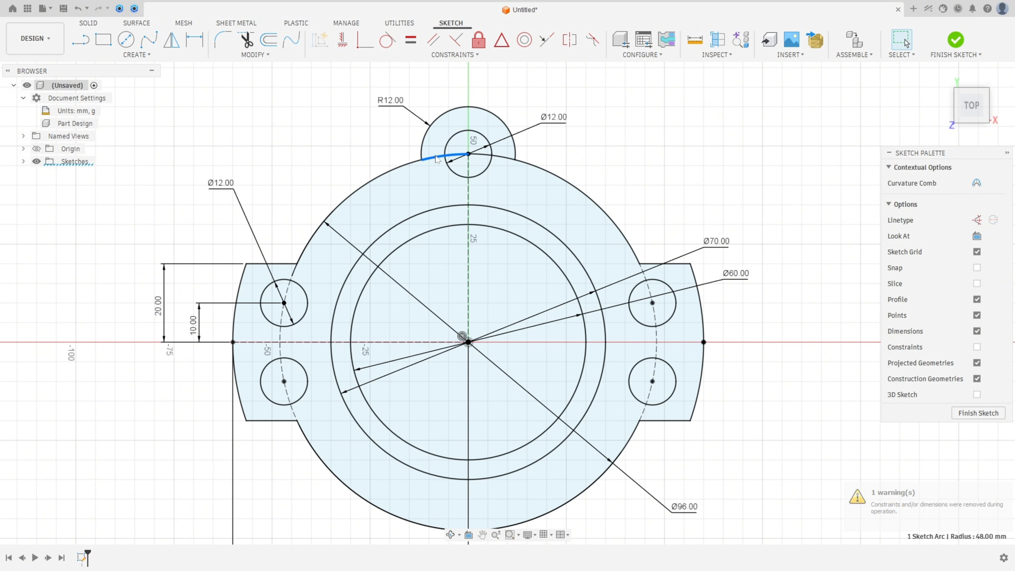
left_click(500, 157, "ctrl")
left_click(978, 220)
left_click(649, 112)
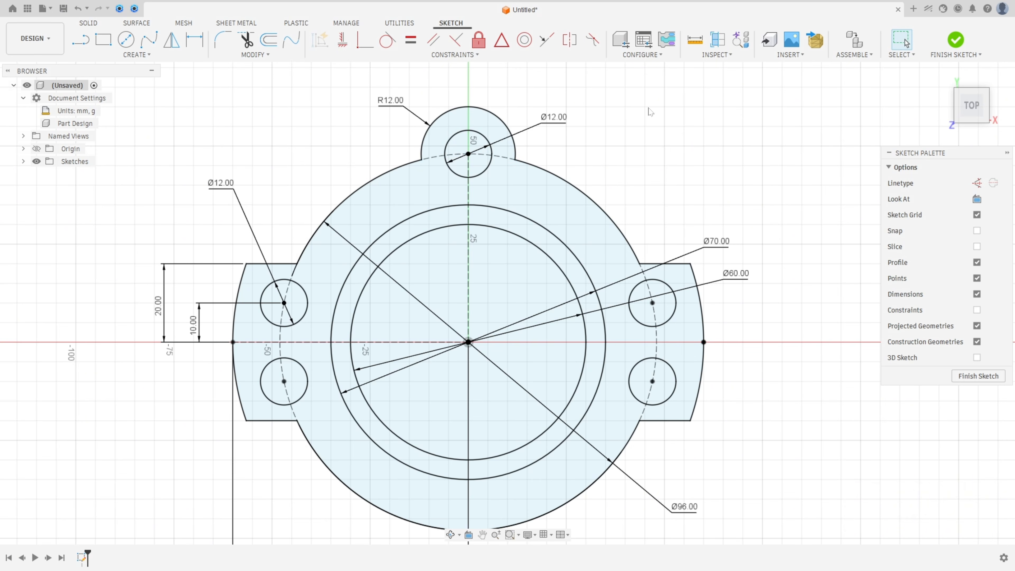
Mirror the top lug's arc and its 12 mm hole about the horizontal construction line.
scroll(660, 115, "down", 3)
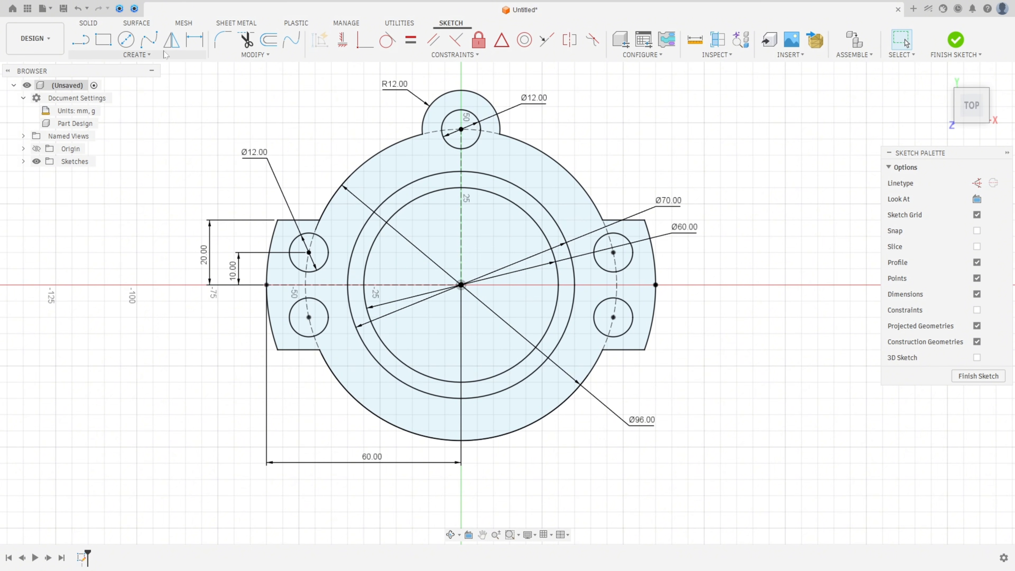
left_click(172, 39)
left_click(440, 101)
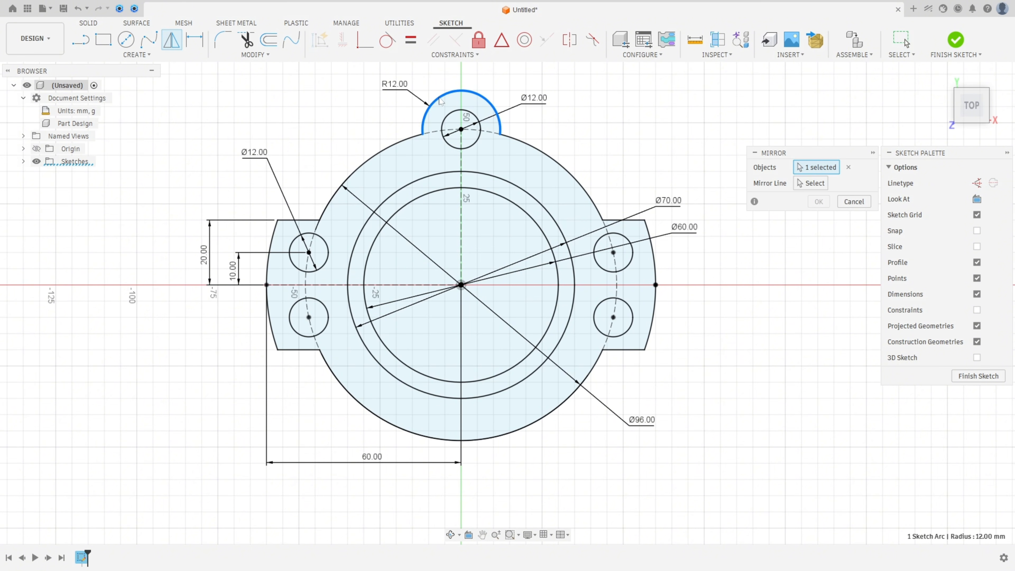
left_click(448, 117)
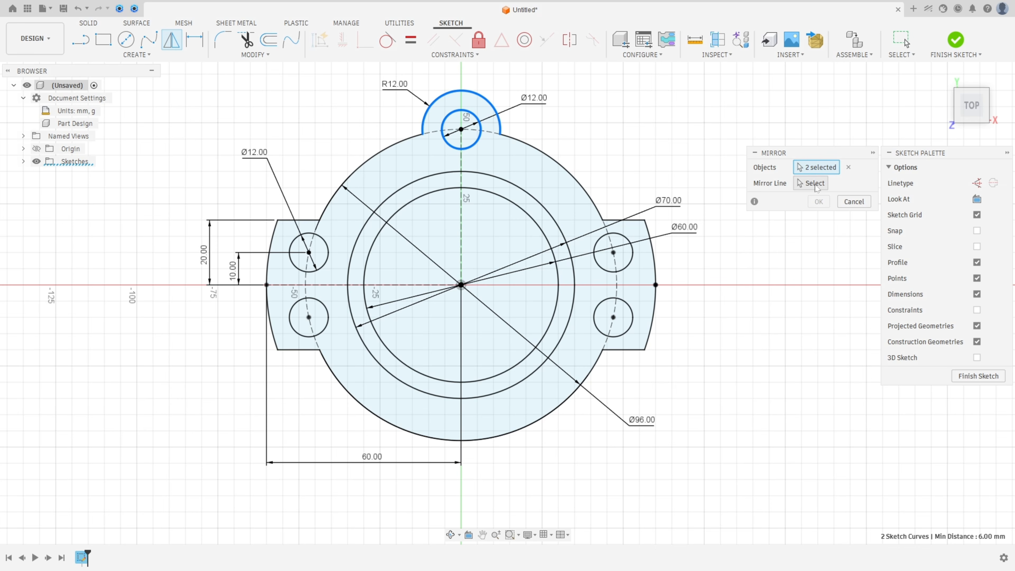
left_click(815, 185)
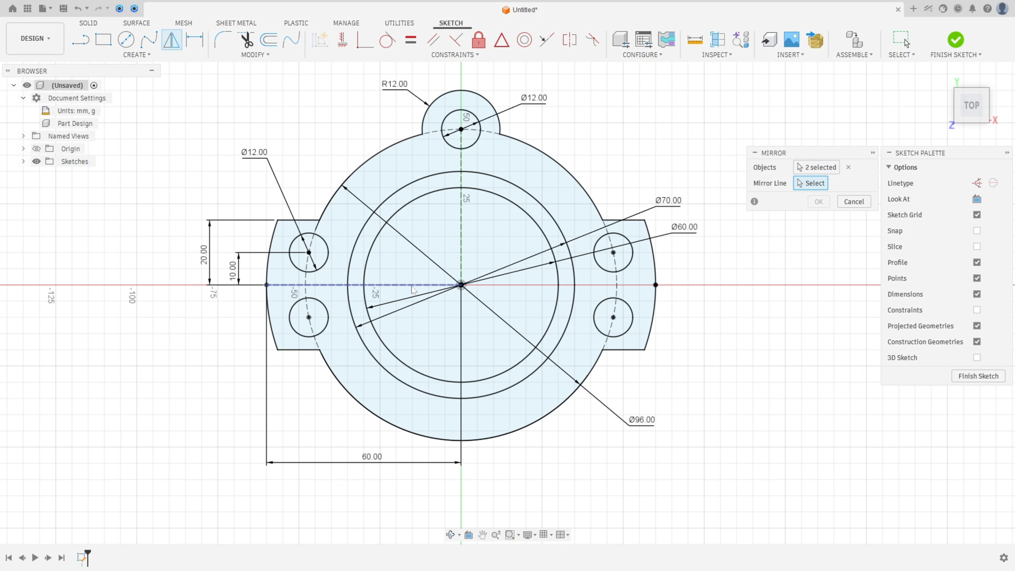
left_click(412, 286)
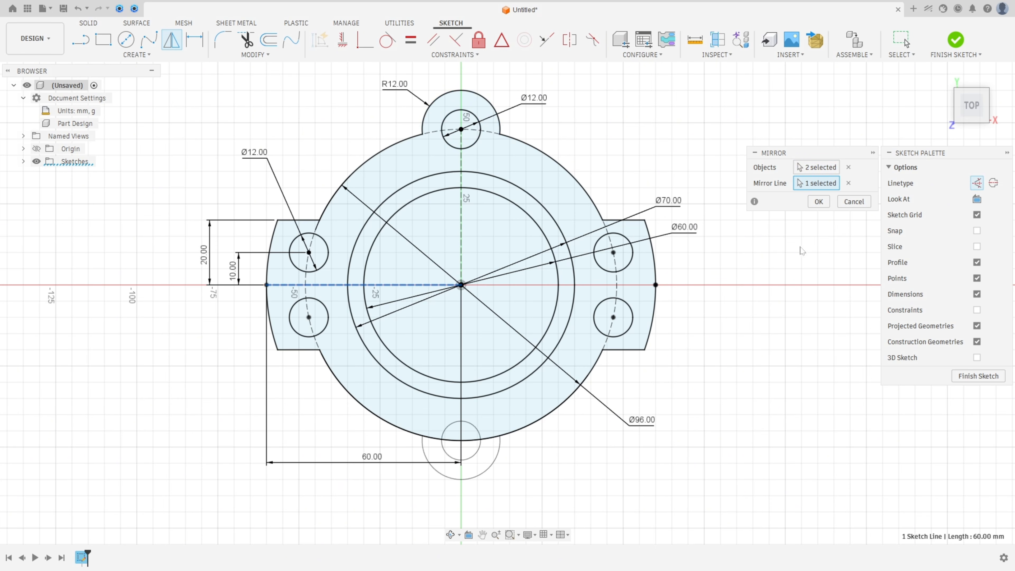
left_click(819, 201)
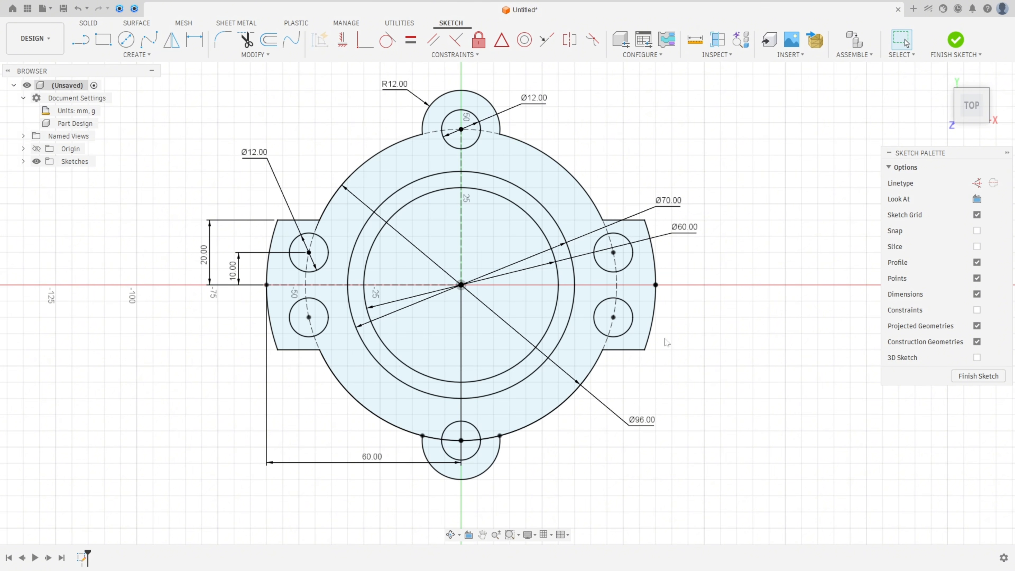
Break the 96 mm circle at both ends of the bottom lug's arc and convert the segment inside the lug to a construction line.
left_click(264, 55)
left_click(243, 95)
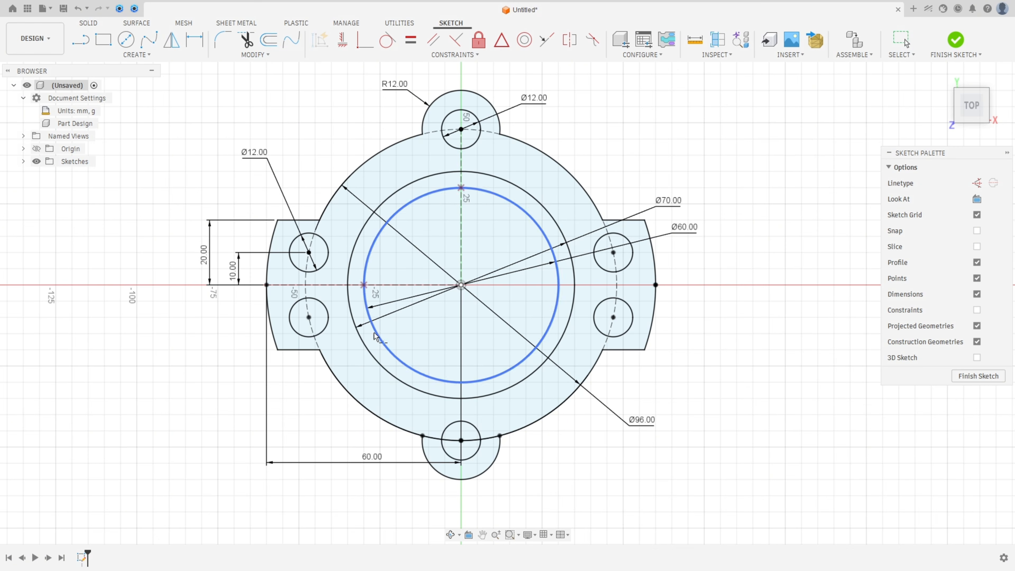
left_click(383, 424)
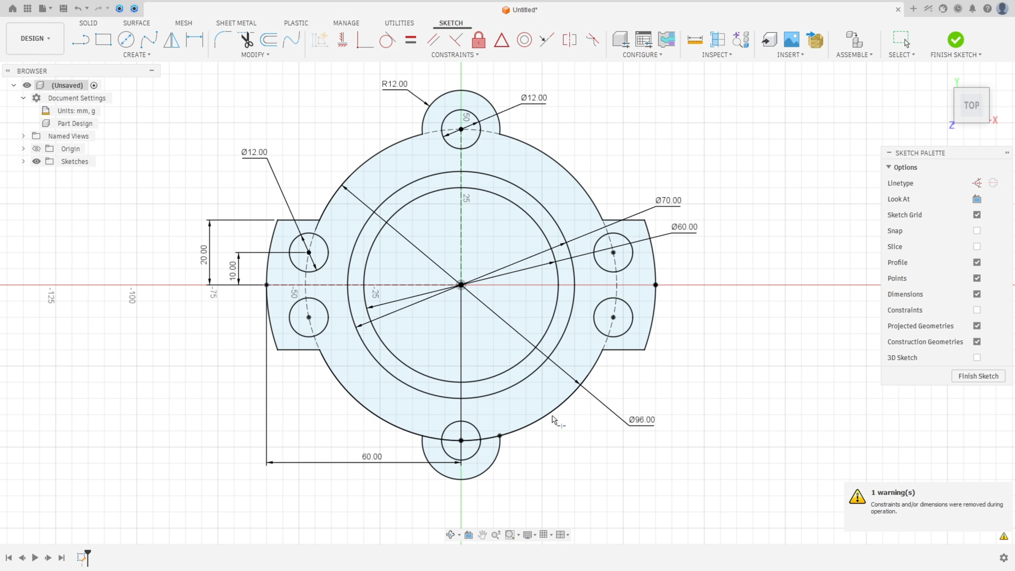
key("Escape")
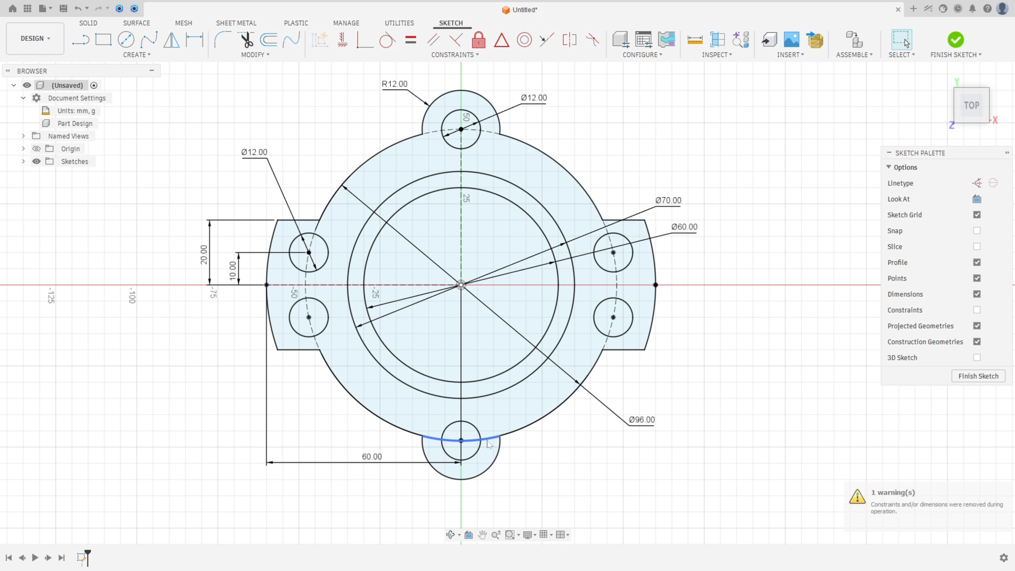
left_click(489, 442)
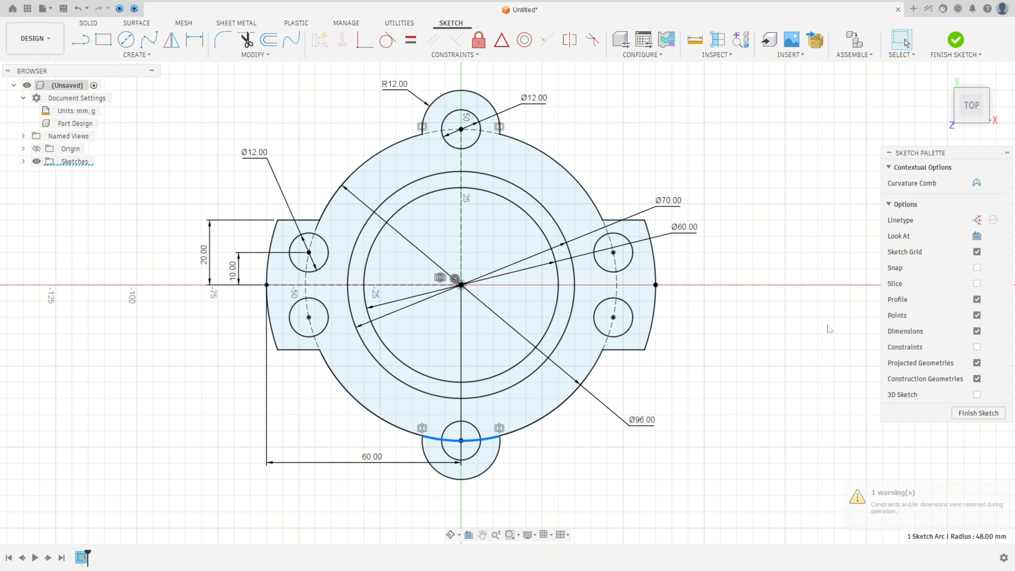
left_click(978, 221)
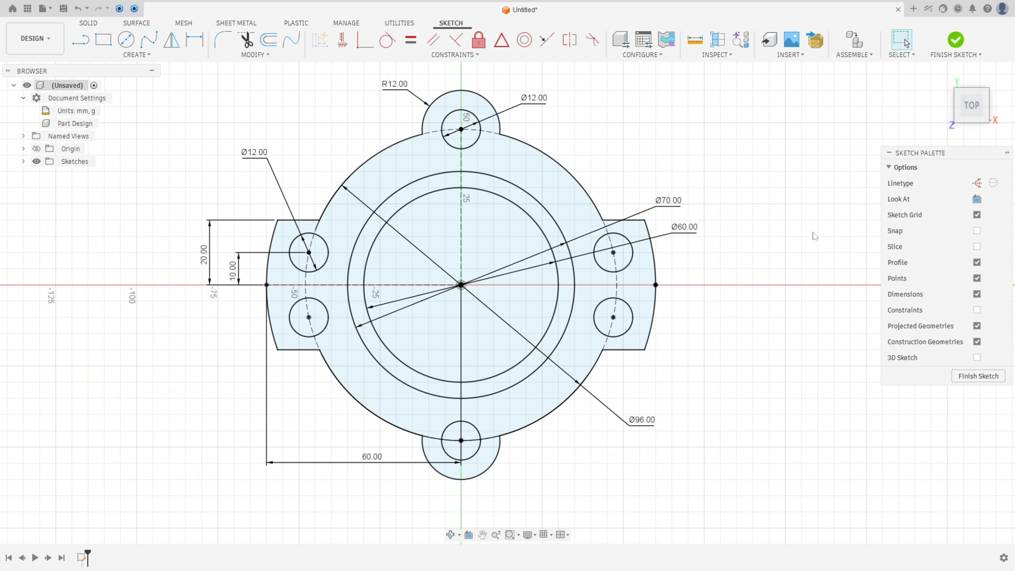
Check that the outer flange area selects as one closed profile and finish the sketch.
left_click(499, 422)
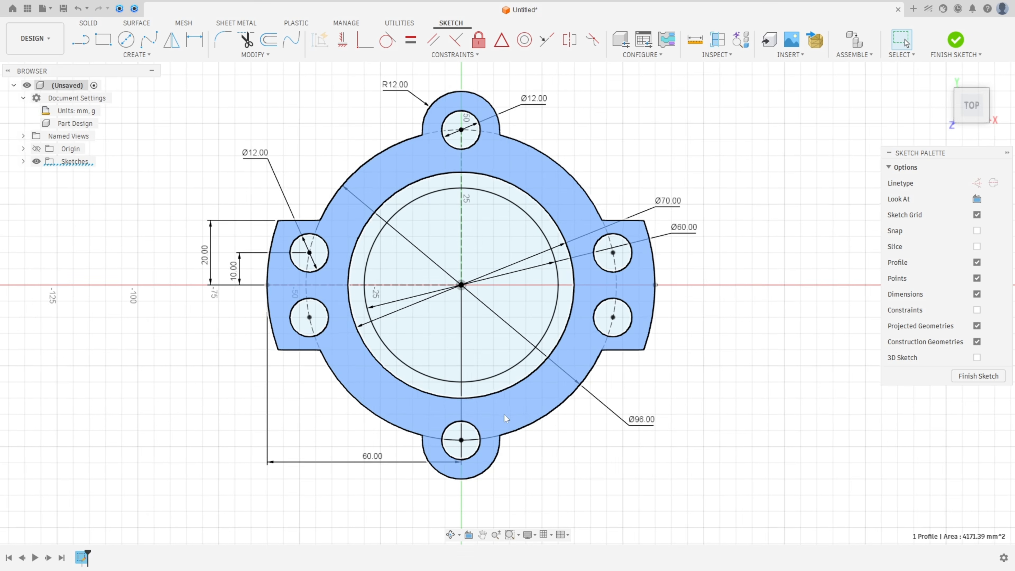
left_click(716, 127)
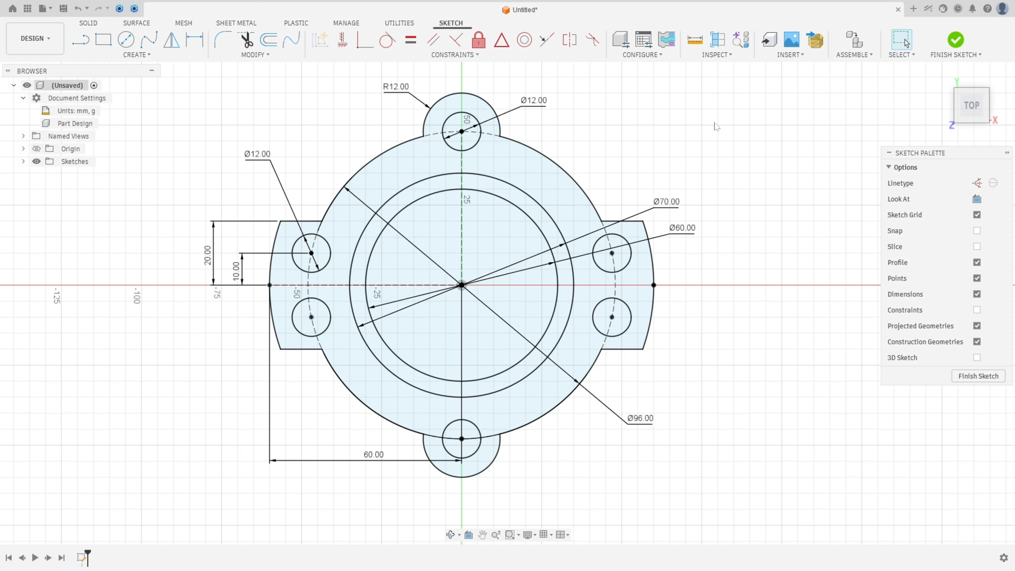
left_click(956, 41)
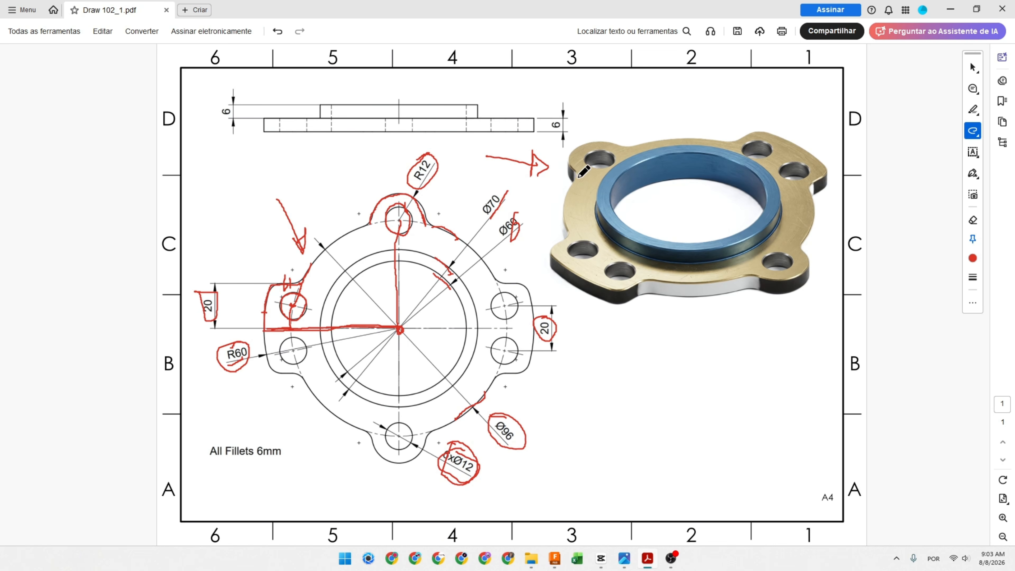
Switch to the PDF drawing and mark the base plate's edge in the picture and its 6 mm thickness in the side view.
left_click_drag(579, 177, 575, 193)
left_click_drag(539, 111, 569, 103)
mouse_move(466, 105)
left_mouse_down()
mouse_move(467, 134)
mouse_move(478, 126)
mouse_move(466, 135)
mouse_move(472, 105)
left_mouse_up()
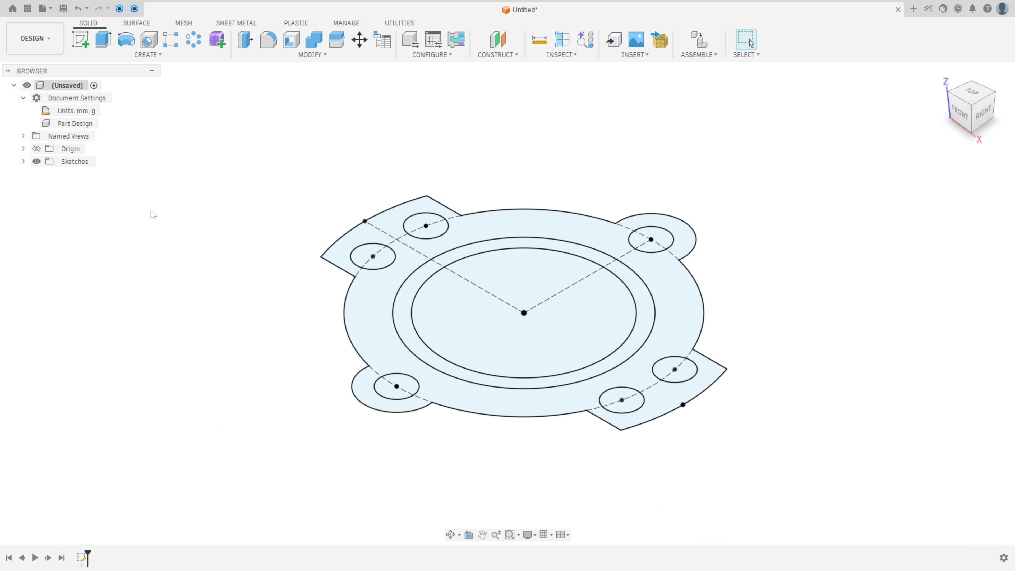
Extrude the outer flange profile with its tabs, lugs and bolt holes 6 mm as a new body.
key("e")
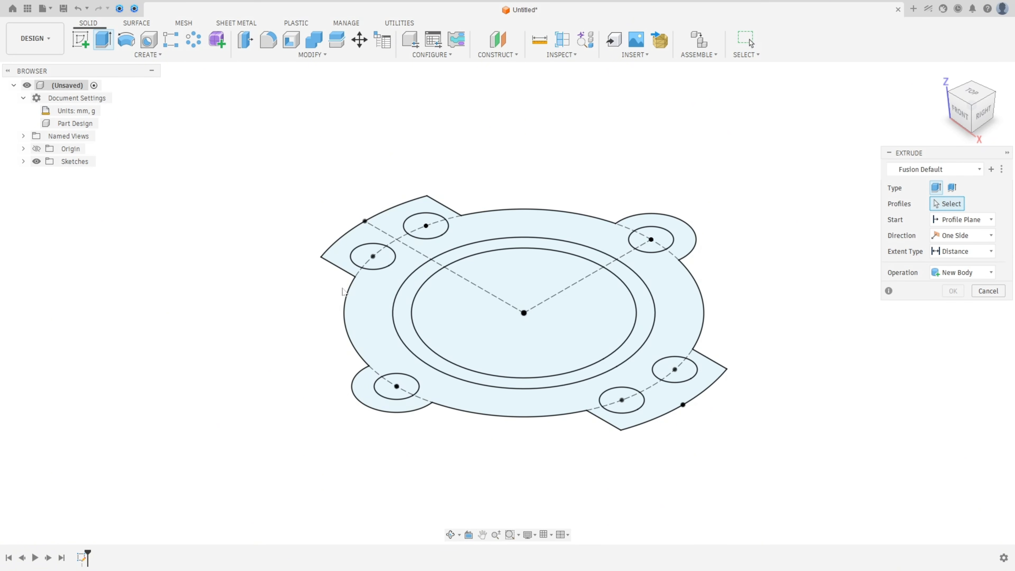
left_click(380, 332)
middle_click_drag(520, 308, 984, 263, "shift")
type("6")
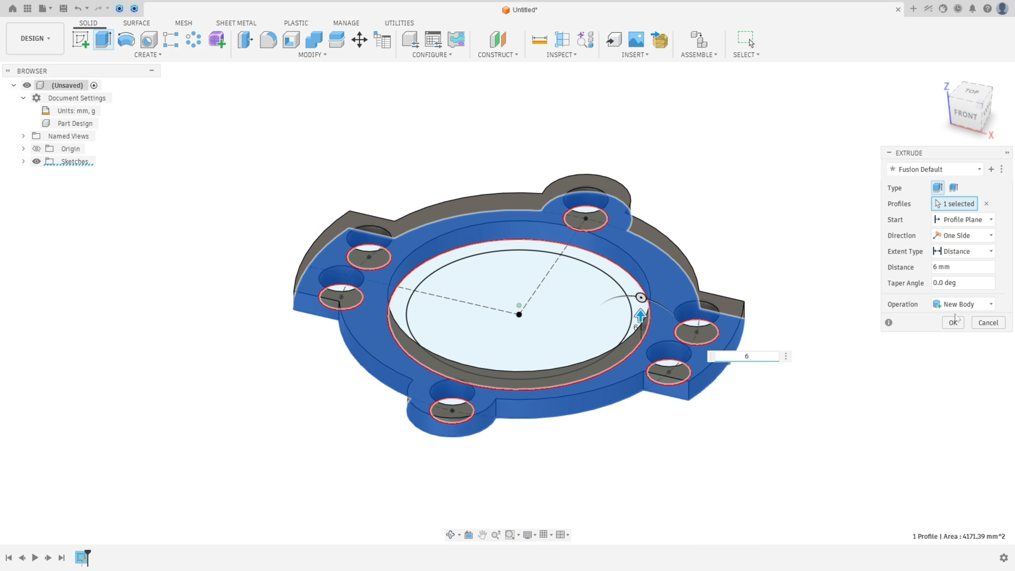
left_click(953, 323)
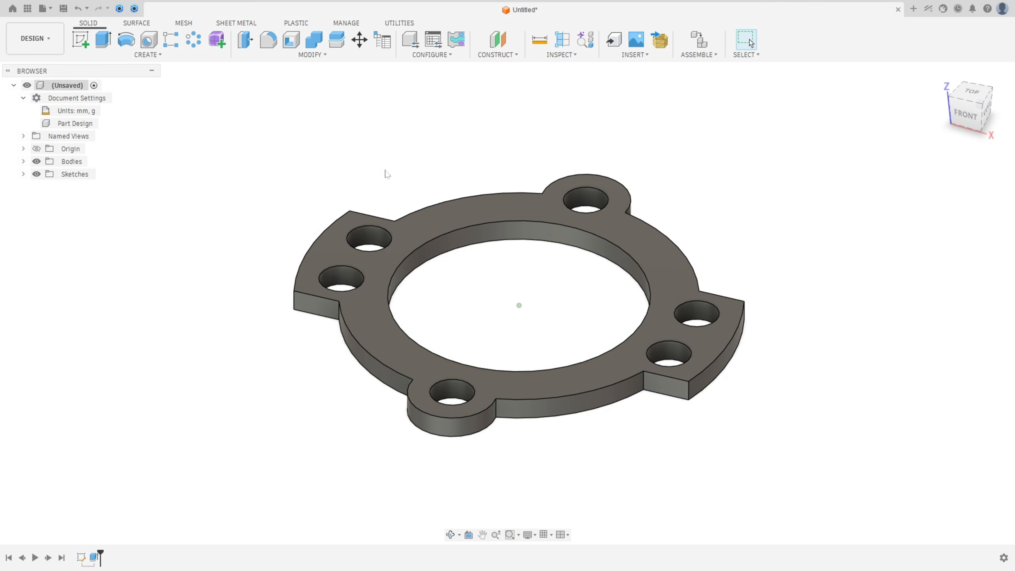
Show the base sketch again, extrude the ring between its two central circles 12 mm joined to the base, and hide the sketch.
left_click(24, 175)
left_click(45, 187)
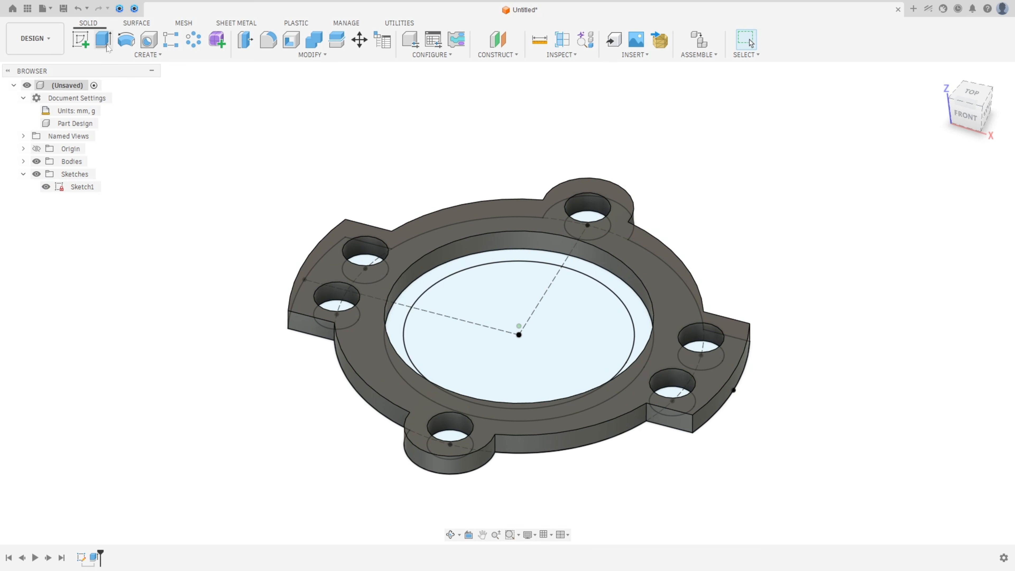
left_click(105, 41)
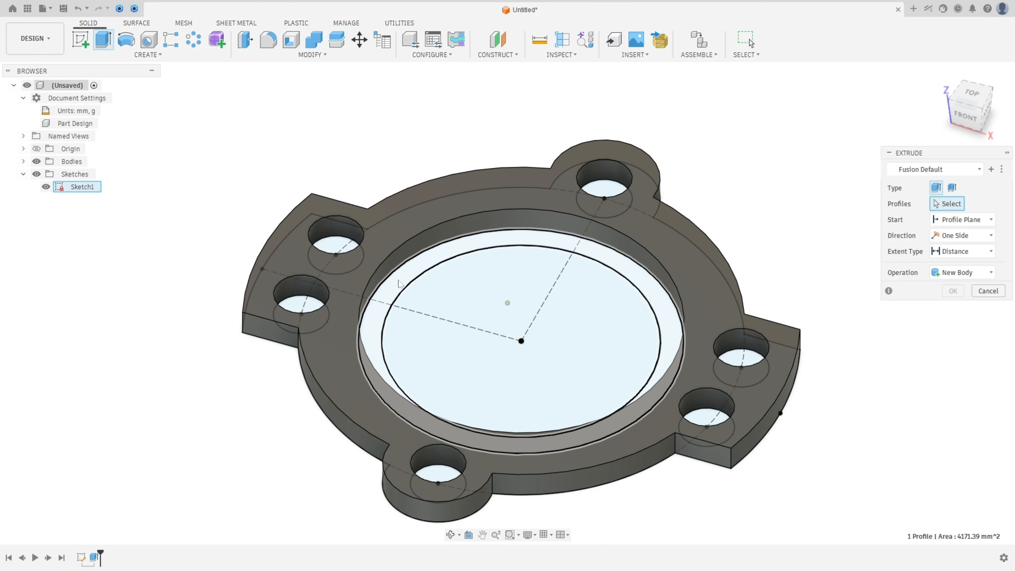
left_click(404, 278)
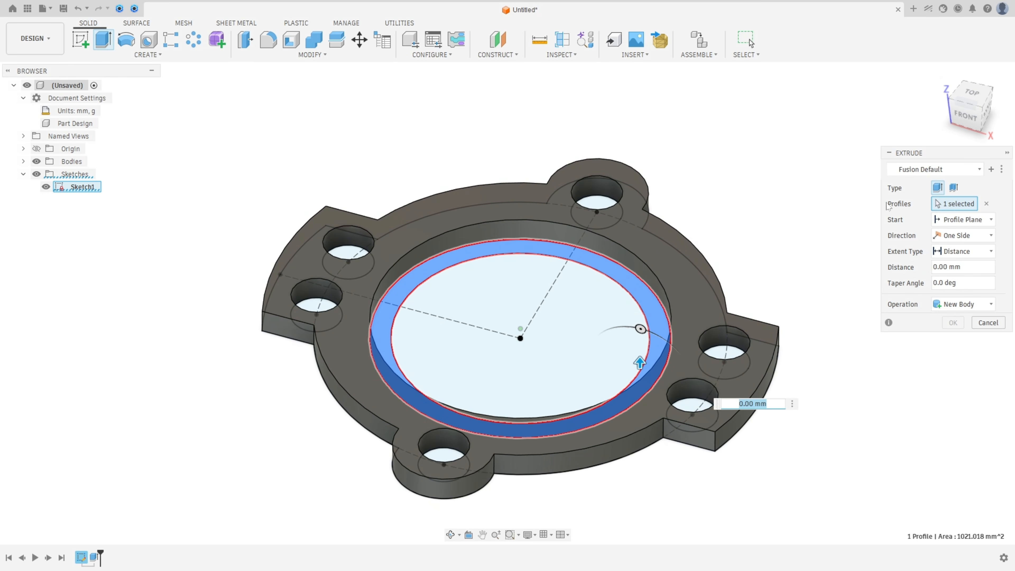
type("12")
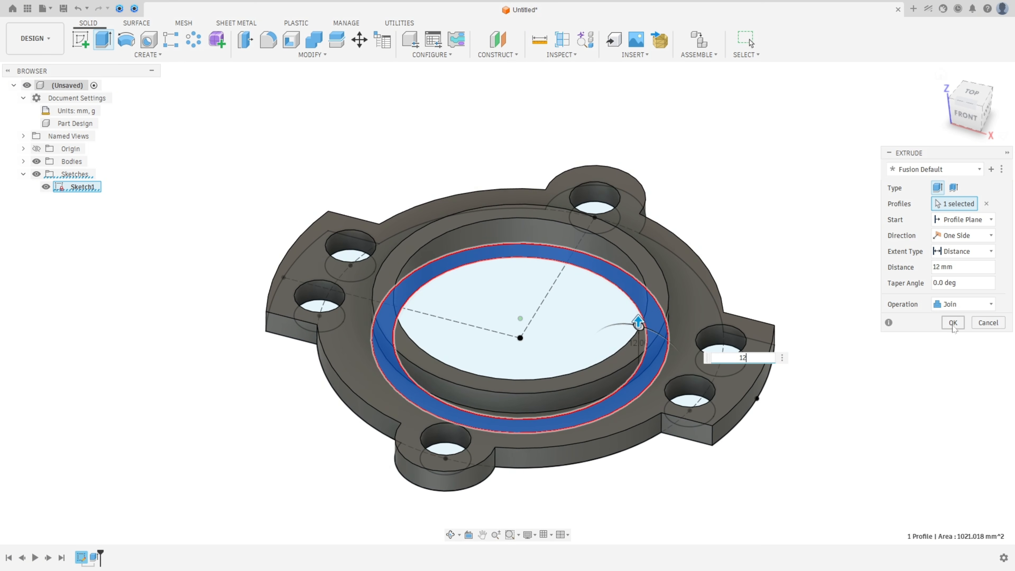
left_click(953, 323)
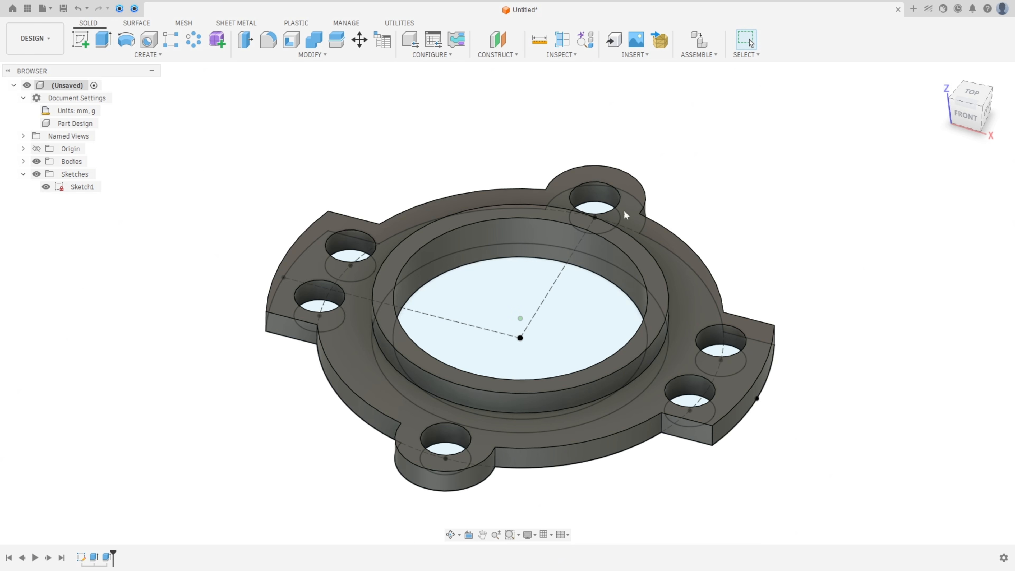
left_click(46, 187)
mouse_move(333, 114)
middle_mouse_down("shift")
mouse_move(344, 119)
mouse_move(296, 118)
middle_mouse_up("shift")
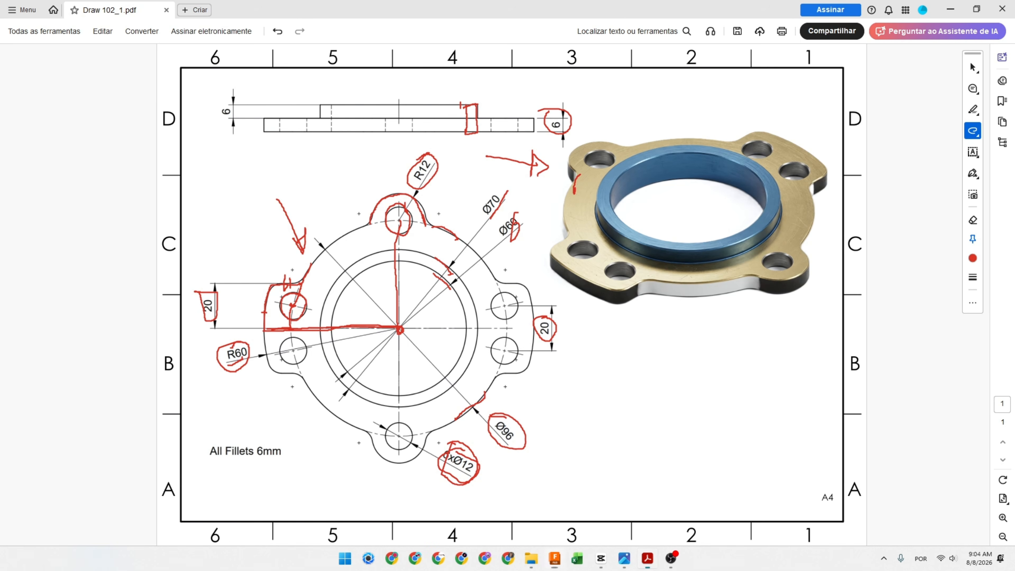
Switch to the PDF drawing and mark the corners where tabs and top lug meet the ring, plus the "All Fillets 6mm" note.
left_click_drag(289, 379, 294, 371)
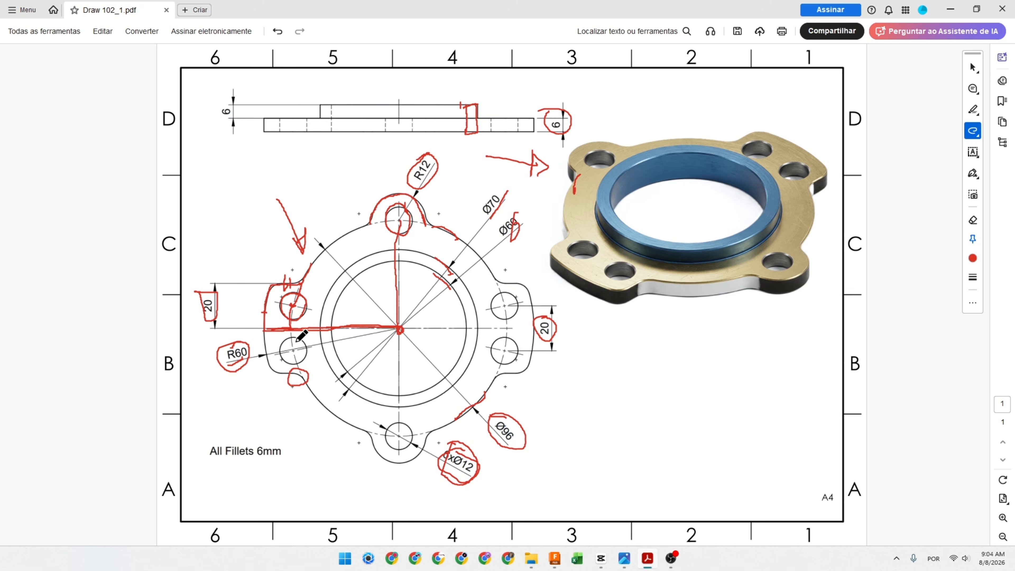
left_click_drag(296, 272, 308, 280)
left_click_drag(362, 222, 365, 223)
left_click_drag(427, 222, 431, 225)
mouse_move(500, 272)
left_mouse_down()
mouse_move(484, 284)
mouse_move(501, 273)
left_mouse_up()
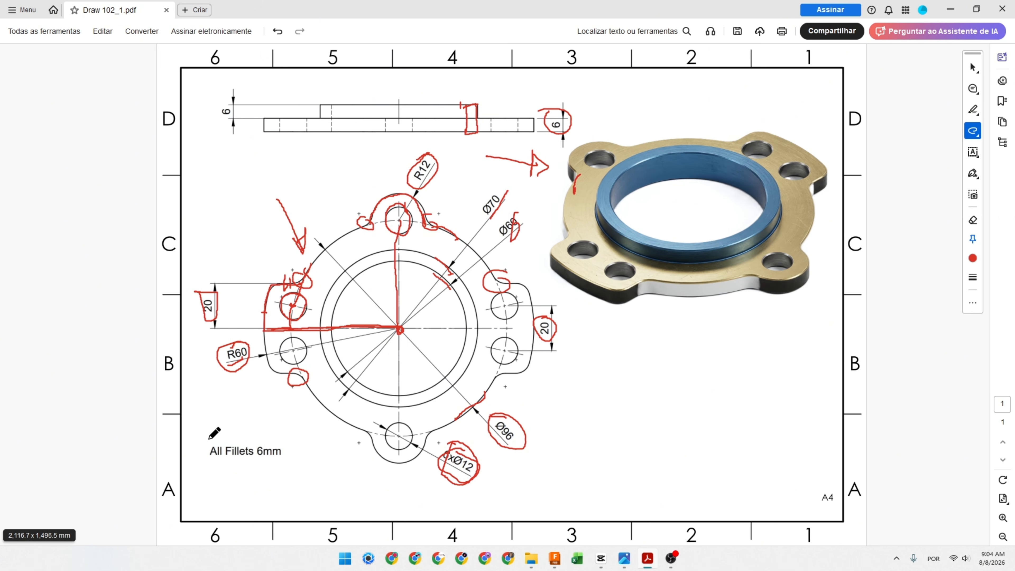
mouse_move(207, 439)
left_mouse_down()
mouse_move(291, 434)
mouse_move(266, 468)
mouse_move(209, 468)
mouse_move(208, 435)
left_mouse_up()
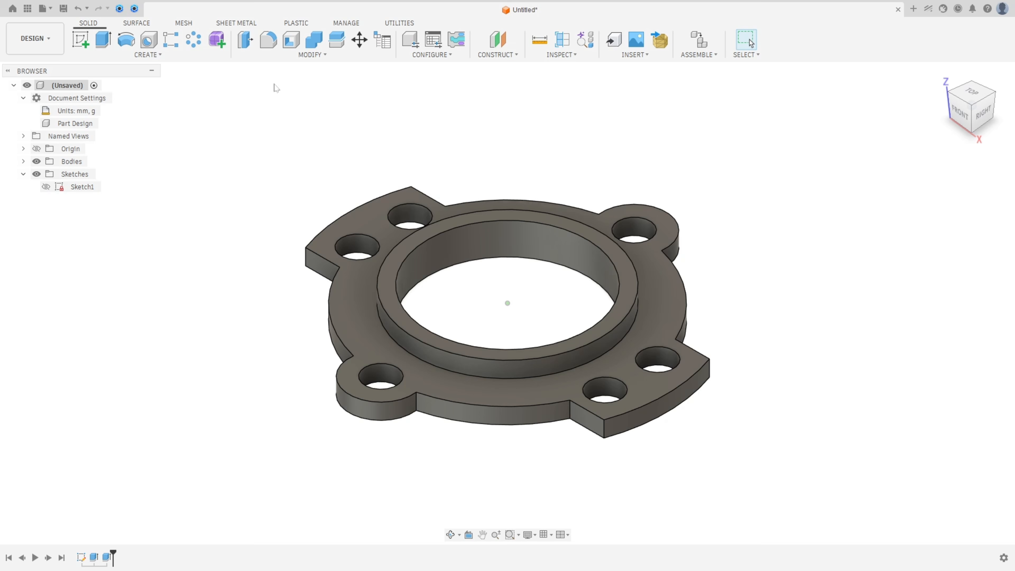
In Fusion, fillet the base's 12 vertical edges at the lug junctions, tab junctions and outer tab corners with a 6 mm radius.
left_click(268, 39)
left_click(416, 406)
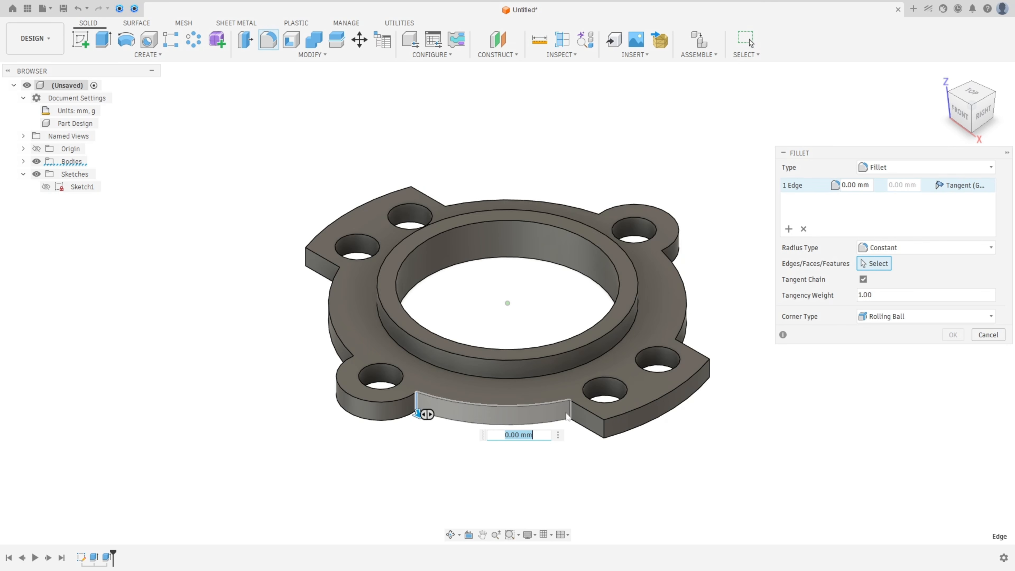
left_click(570, 412)
middle_click_drag(406, 416, 578, 415, "shift")
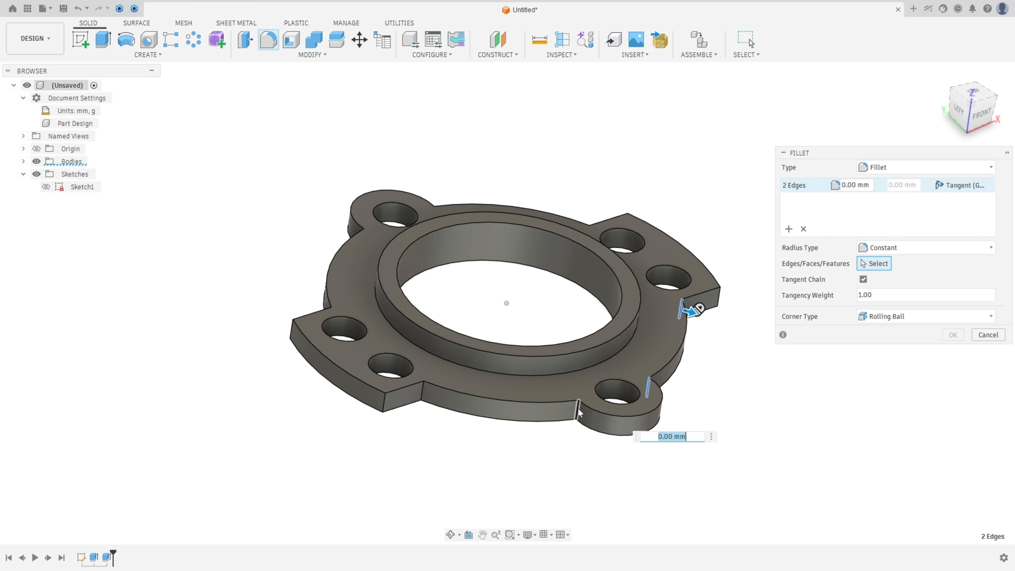
left_click(579, 410)
left_click(422, 393)
middle_click_drag(411, 395, 616, 400, "shift")
middle_click_drag(616, 400, 571, 403)
left_click(623, 432)
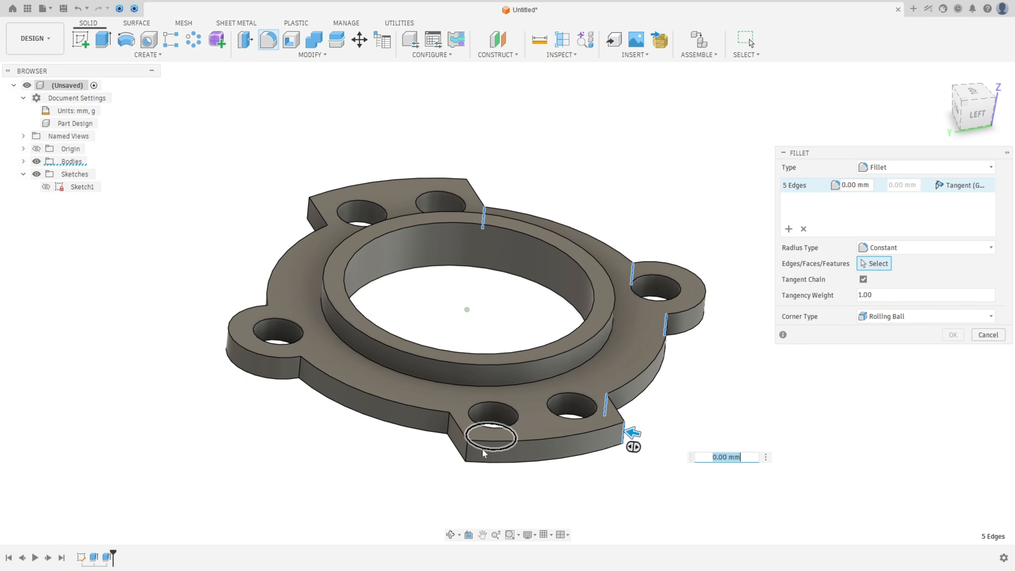
left_click(468, 452)
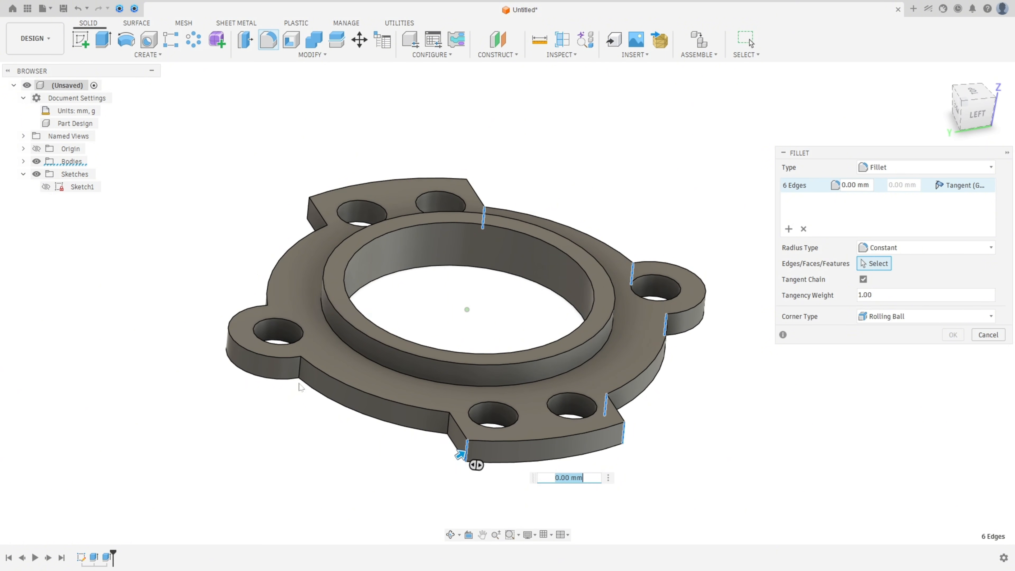
left_click(449, 424)
middle_click_drag(319, 431, 503, 436, "shift")
middle_click_drag(346, 453, 556, 410, "shift")
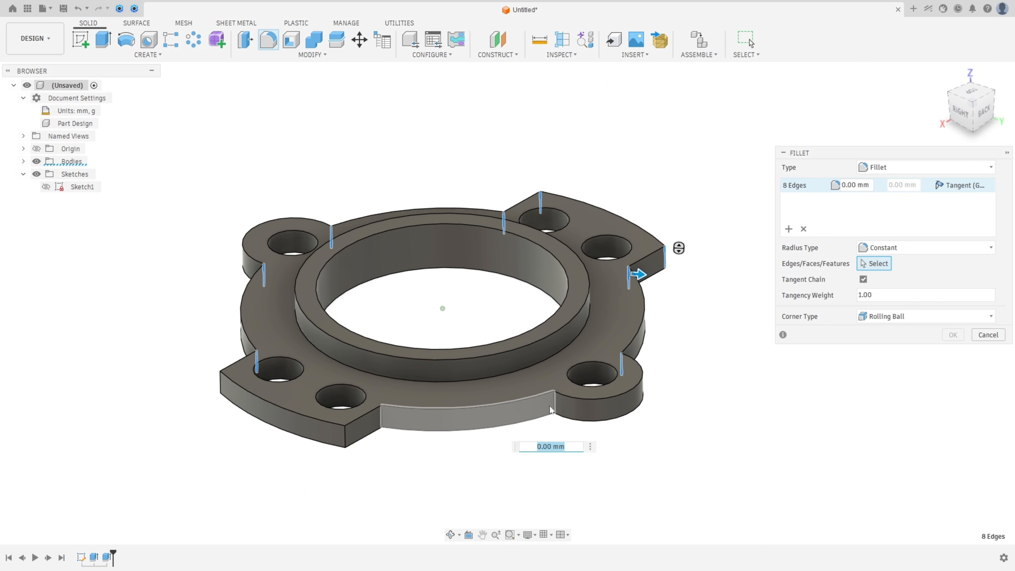
left_click(382, 418)
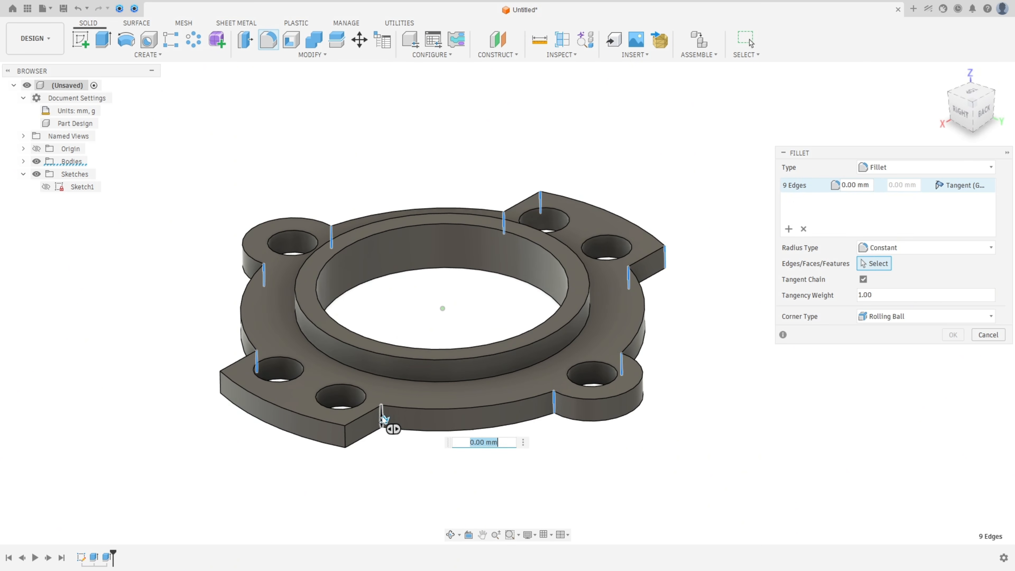
left_click(345, 437)
left_click(220, 385)
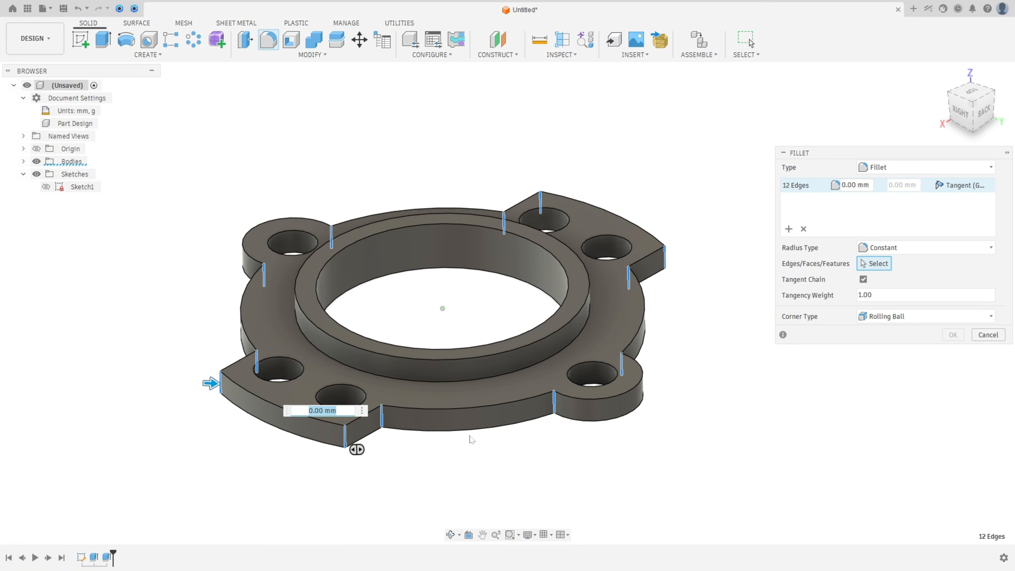
type("6")
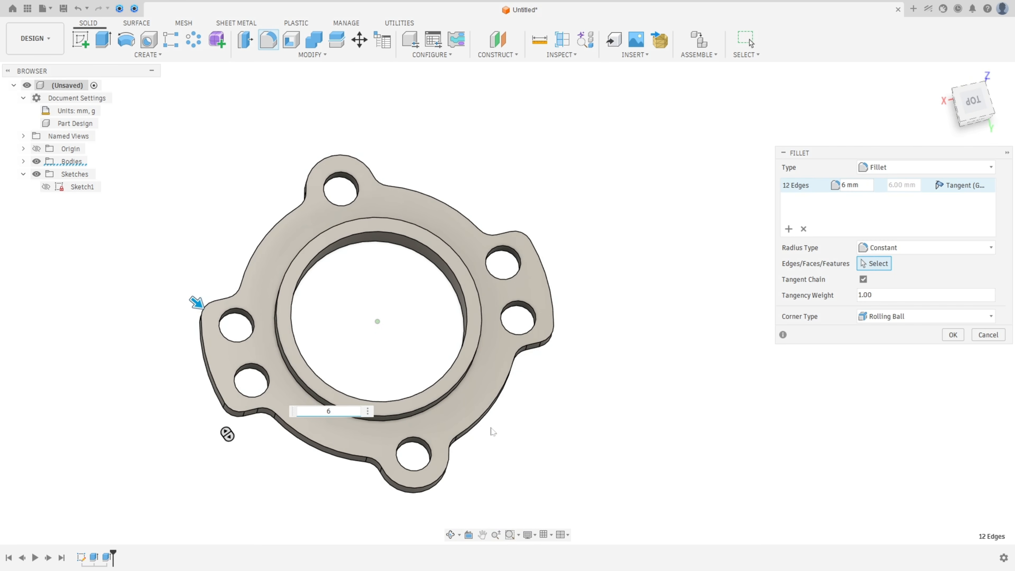
left_click(954, 336)
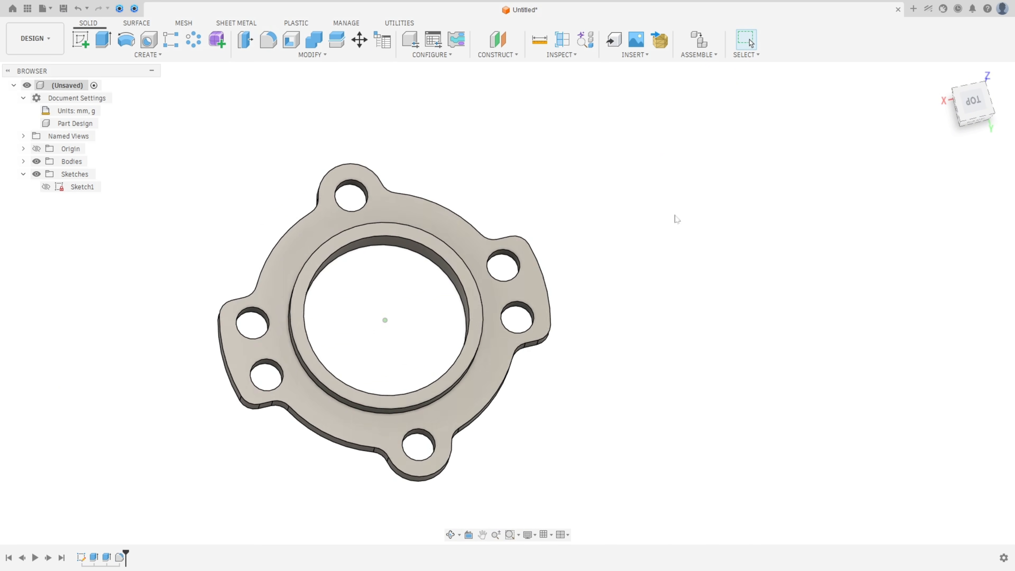